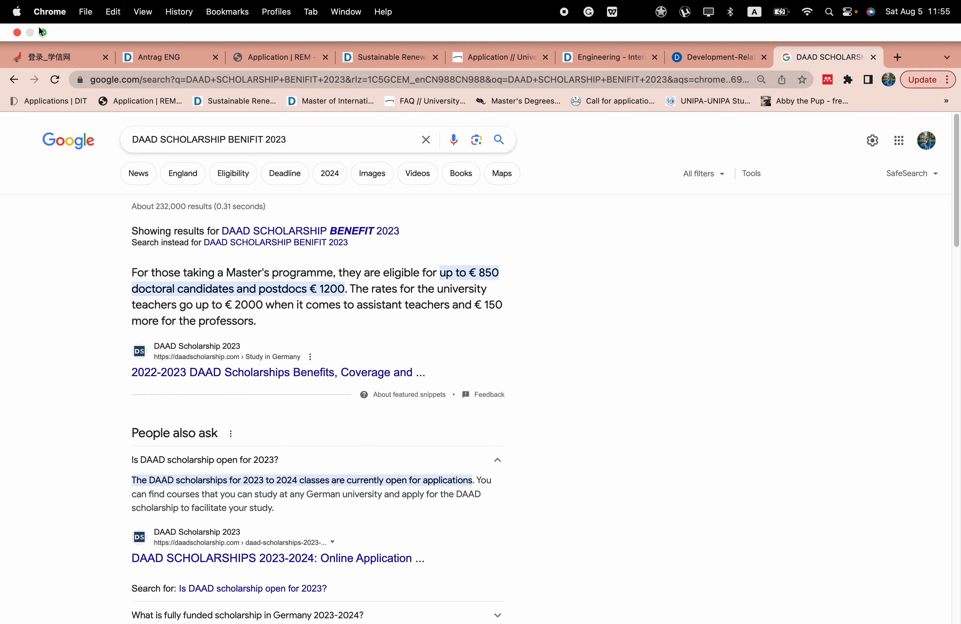
- Put the browser away and open the desktop image listing the development-related courses and their deadlines, outside full screen
left_click(39, 34)
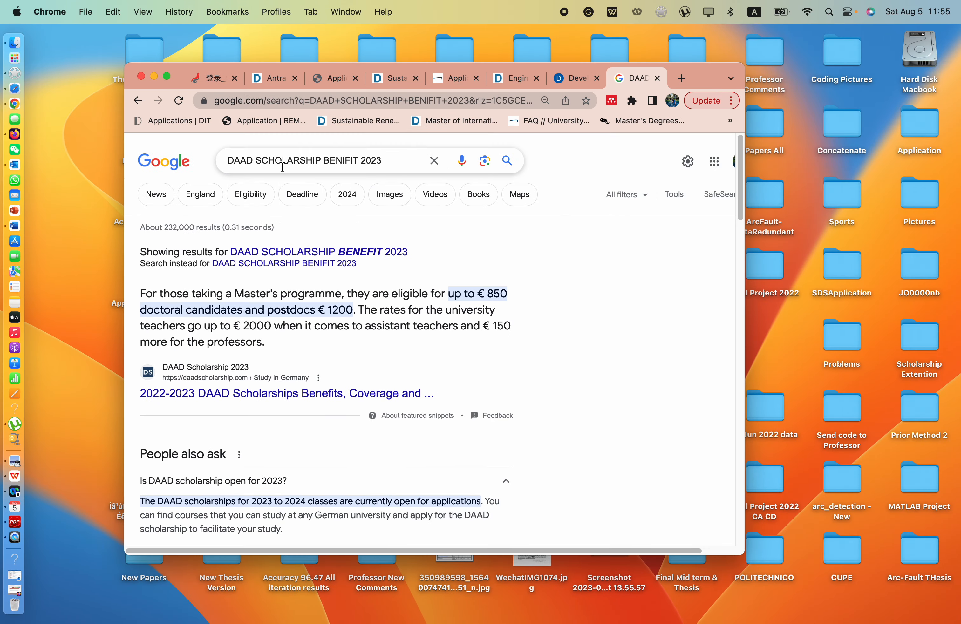
left_click(154, 78)
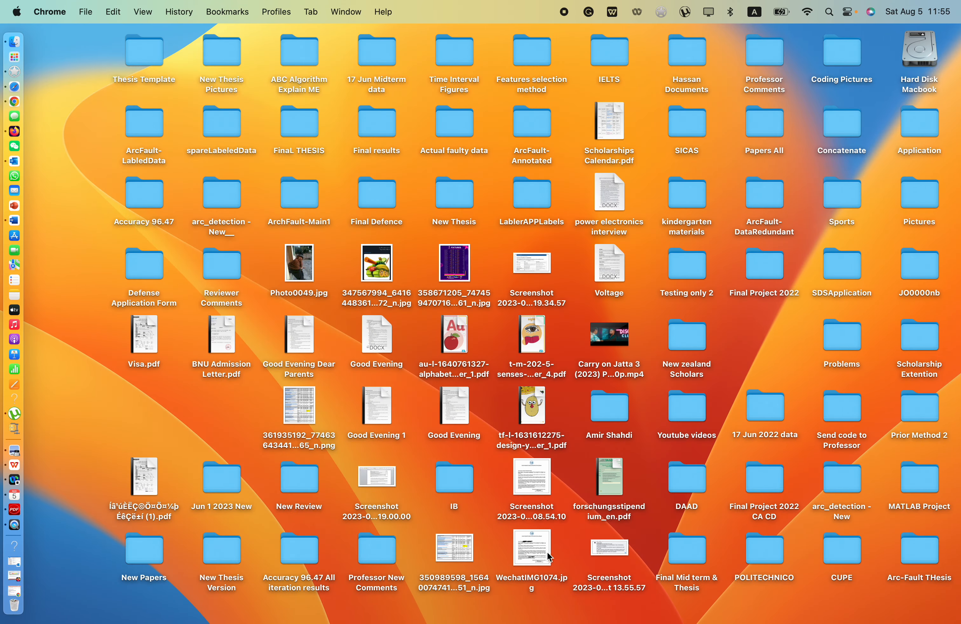
double_click(298, 406)
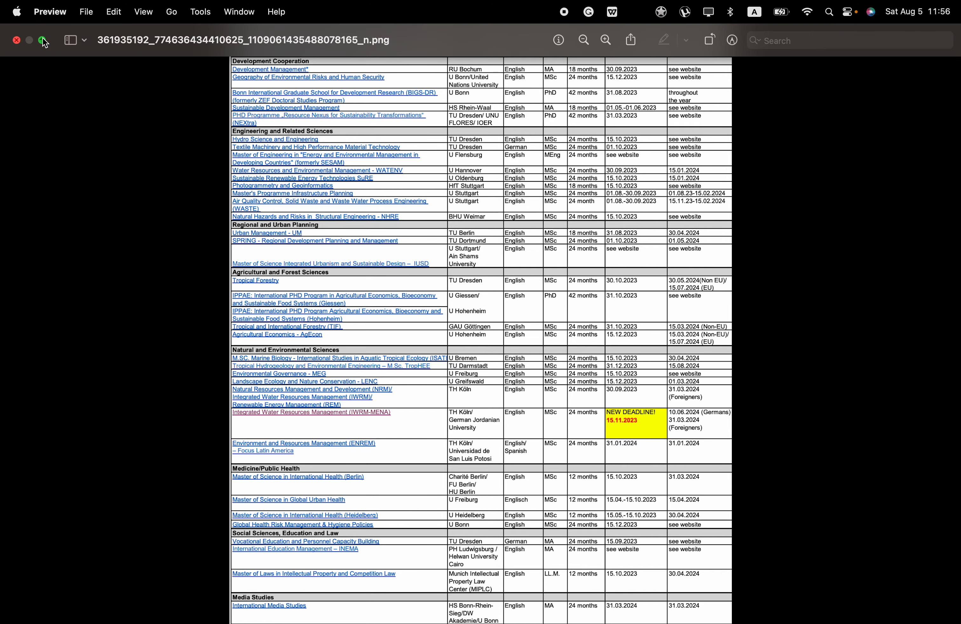
left_click(44, 41)
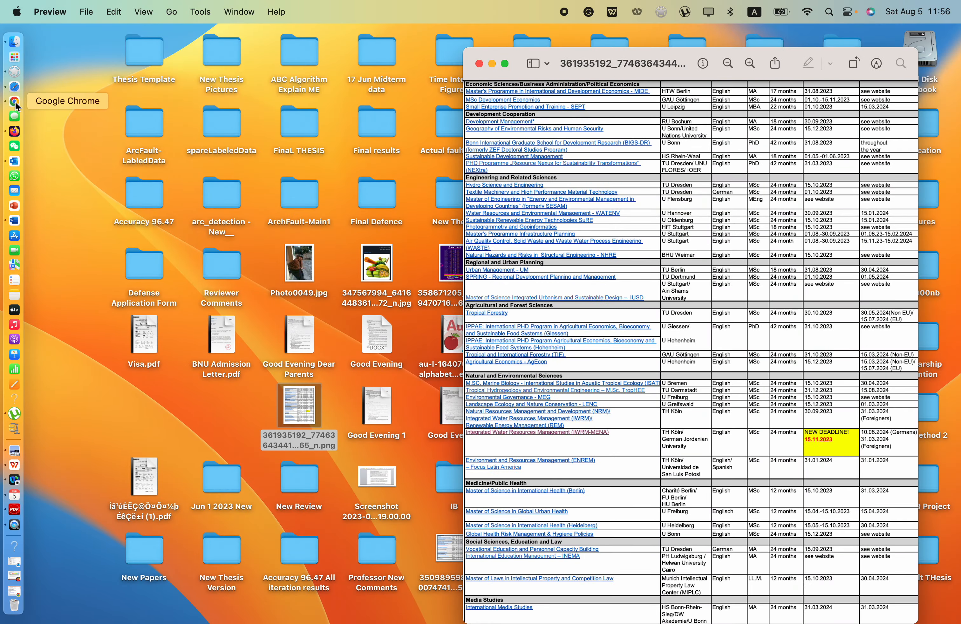
- Switch back to Chrome in full screen and show the Antrag ENG application form
left_click(15, 104)
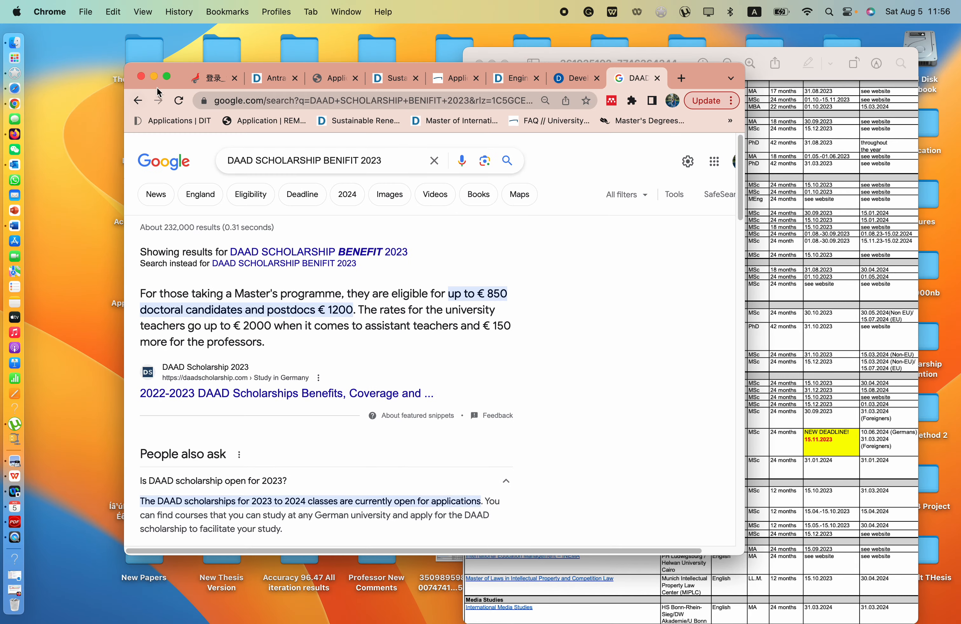
left_click(166, 78)
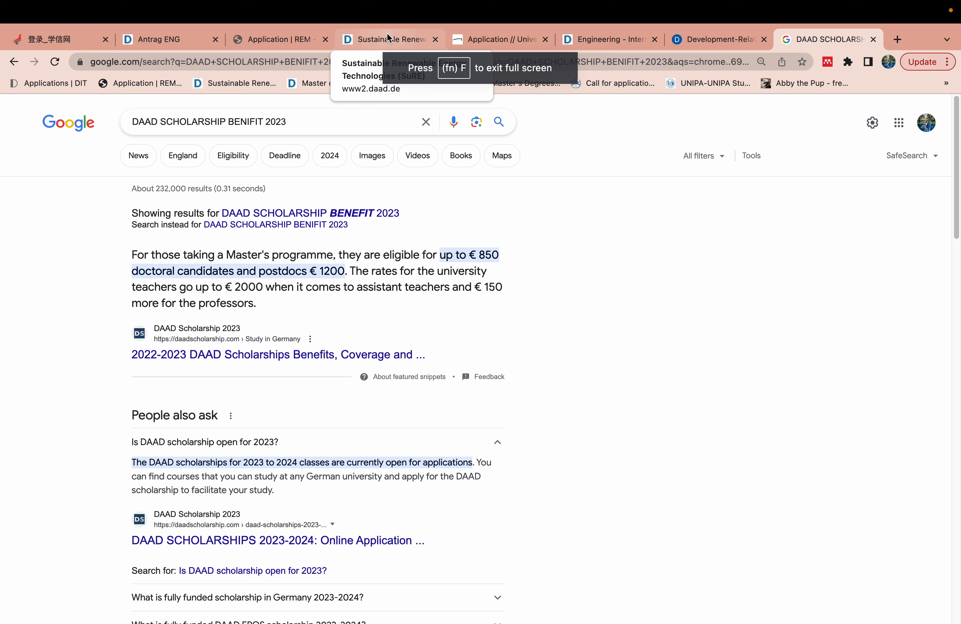
left_click(203, 47)
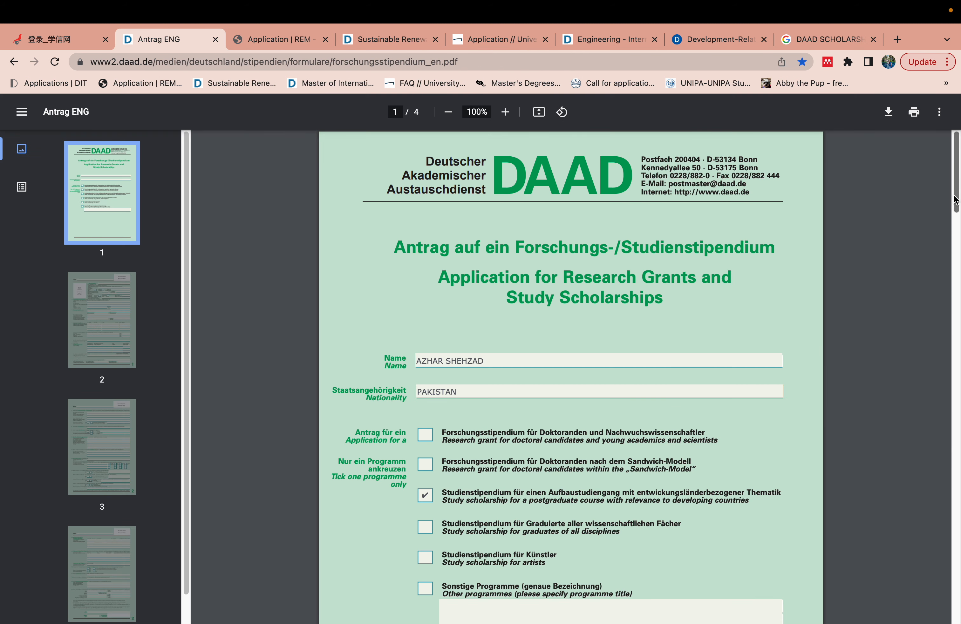
- Select the study scholarship for a postgraduate course with relevance to developing countries as the programme applied for
mouse_move(946, 198)
left_mouse_down()
mouse_move(947, 229)
mouse_move(947, 217)
left_mouse_up()
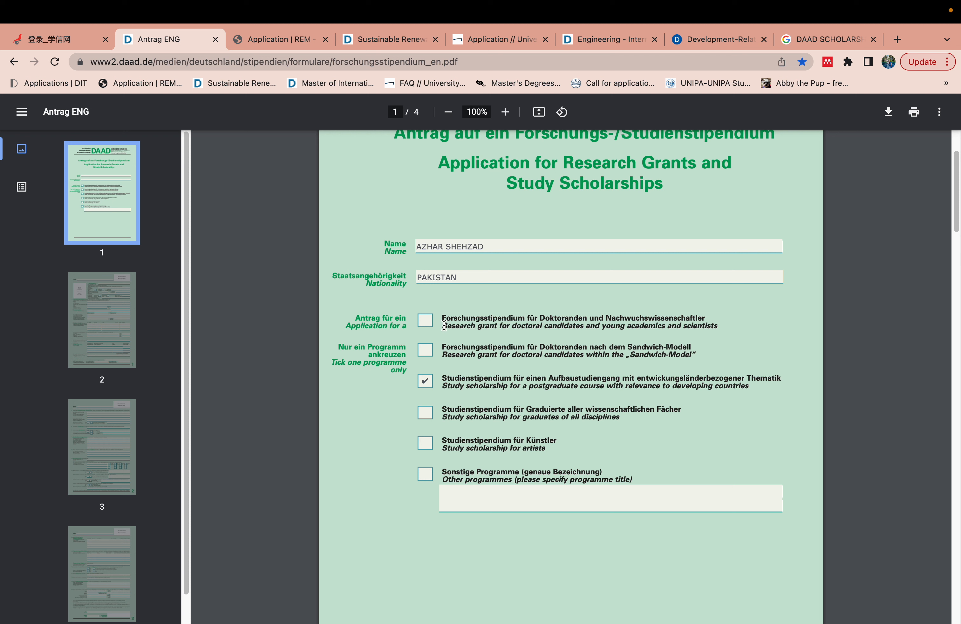
left_click(426, 327)
left_click(425, 382)
- Review the personal details in section 1 on page 2, including the date of birth field
left_click_drag(948, 182, 939, 297)
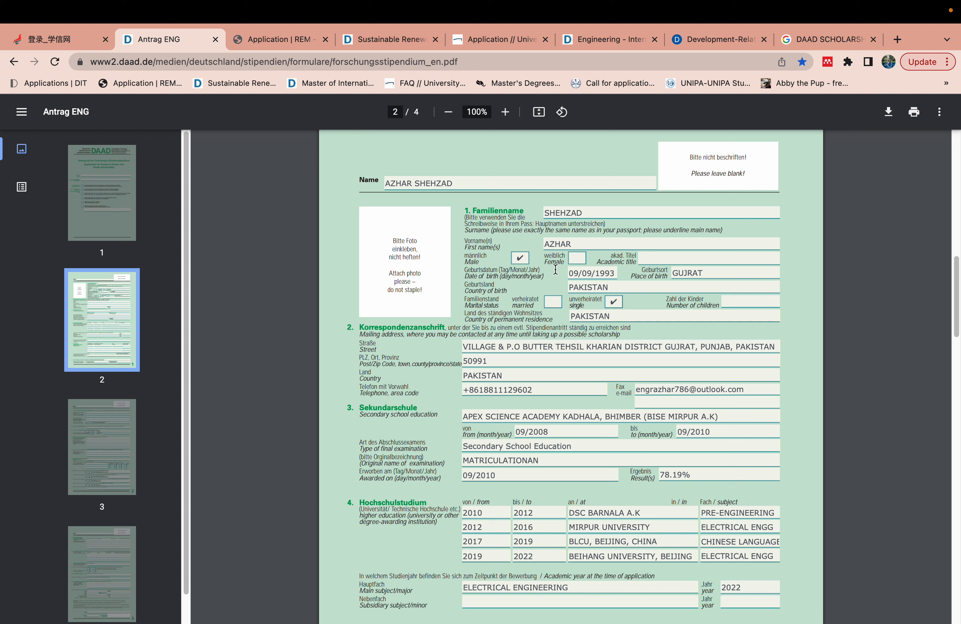
left_click(616, 270)
left_click(624, 276)
left_click_drag(955, 312, 955, 322)
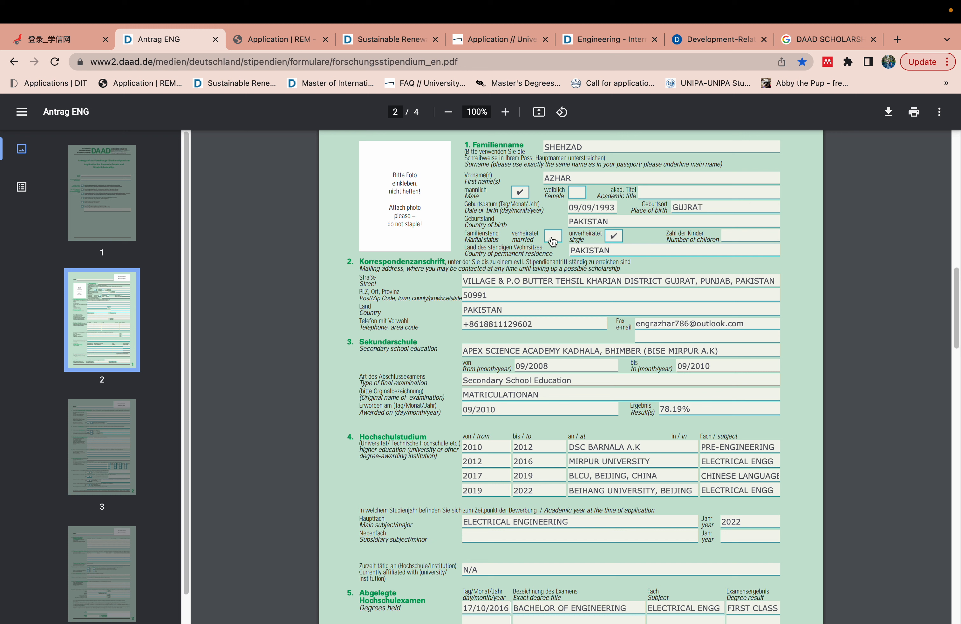
left_click(733, 236)
type("00")
key("BackSpace")
key("BackSpace")
type("3")
key("BackSpace")
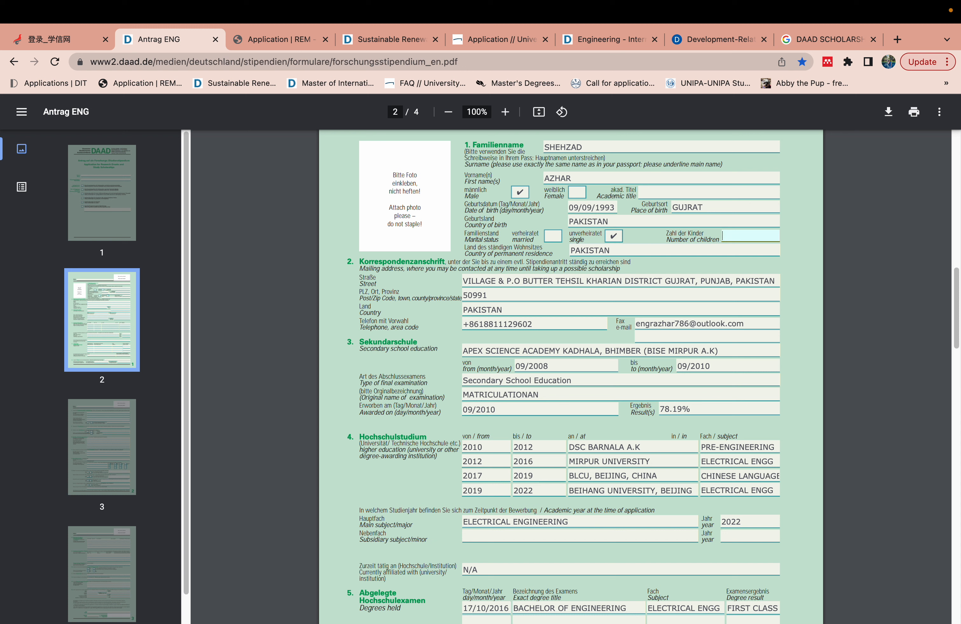
left_click(645, 242)
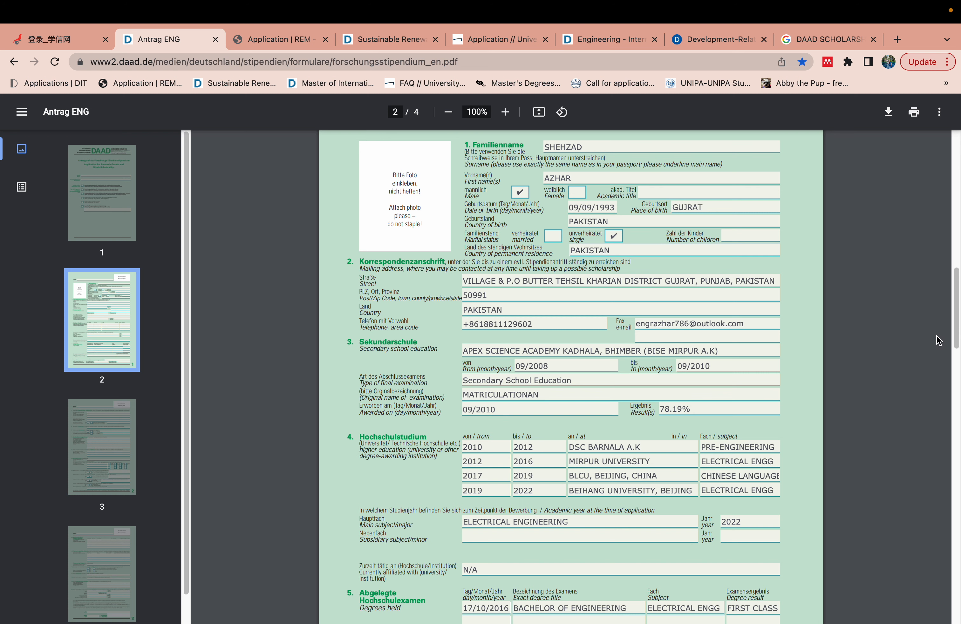
- Review the street and postal code entries of the mailing address in section 2
scroll(957, 340, "down", 1)
scroll(957, 340, "down", 3)
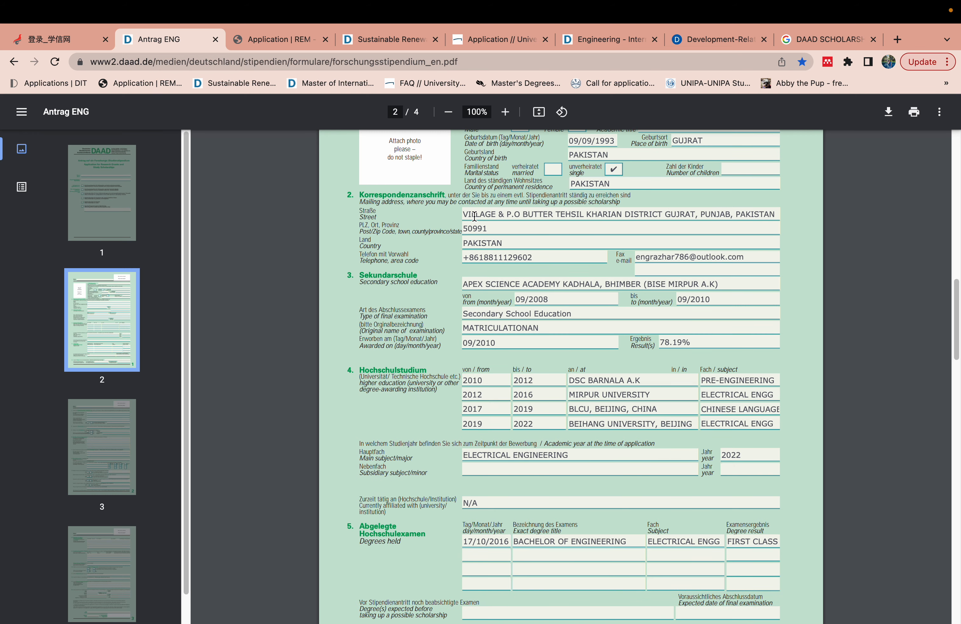
left_click(474, 212)
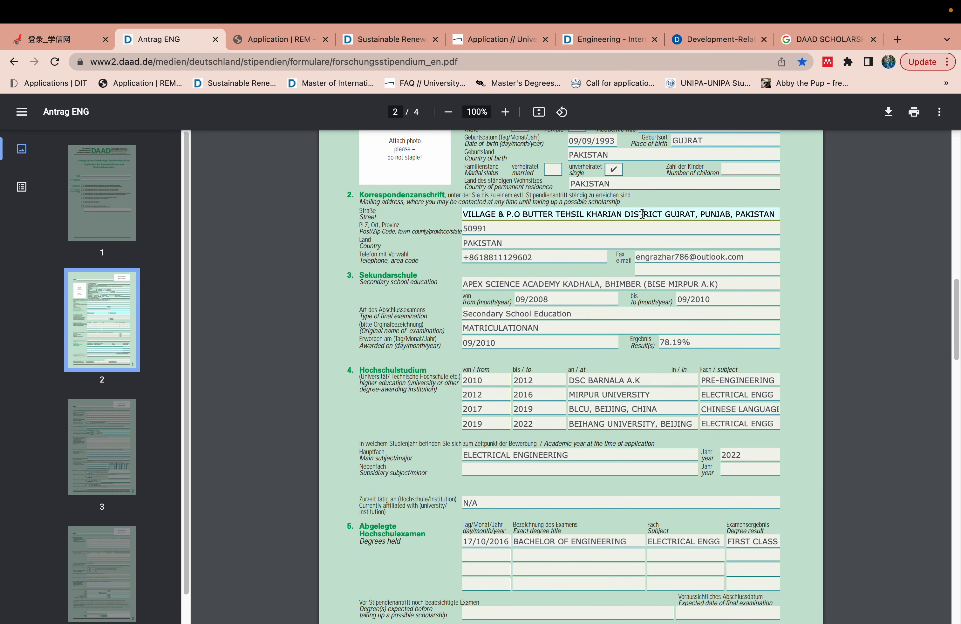
left_click(509, 224)
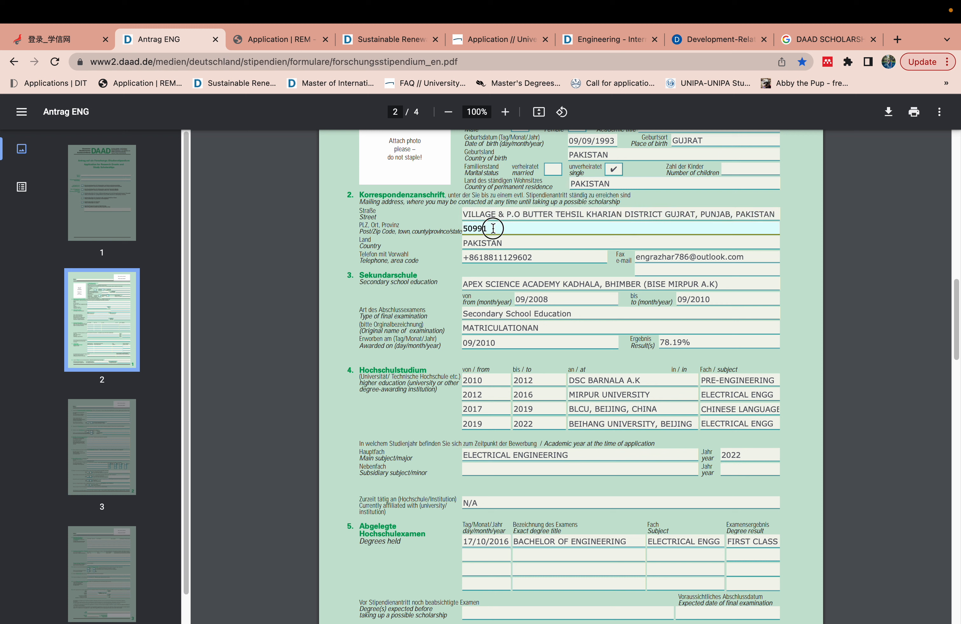
left_click_drag(495, 225, 464, 230)
- Replace the last digit of the telephone number in the mailing address section and check the e-mail field
left_click(535, 259)
key("BackSpace")
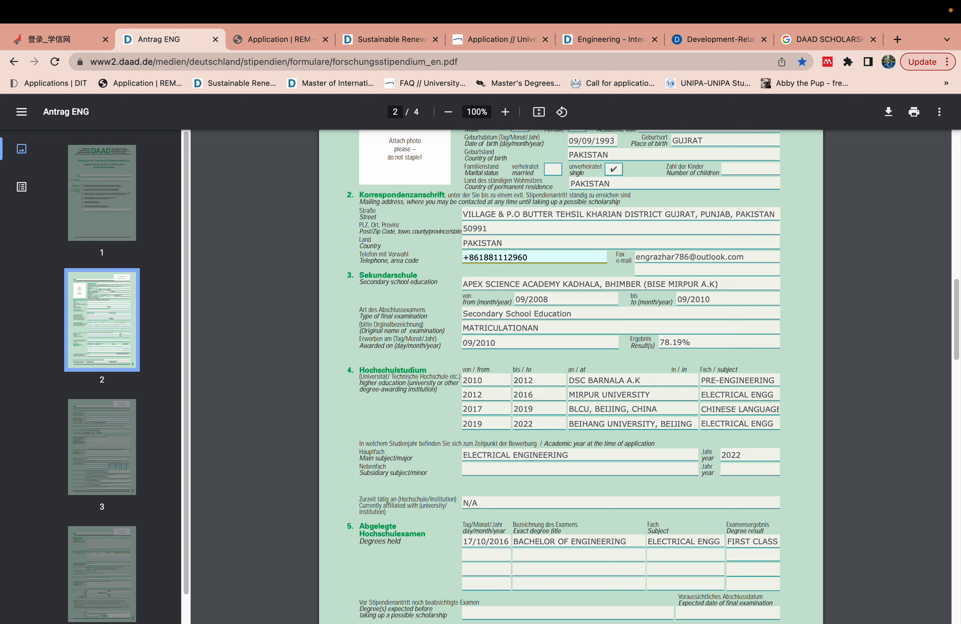
type("4")
left_click(706, 257)
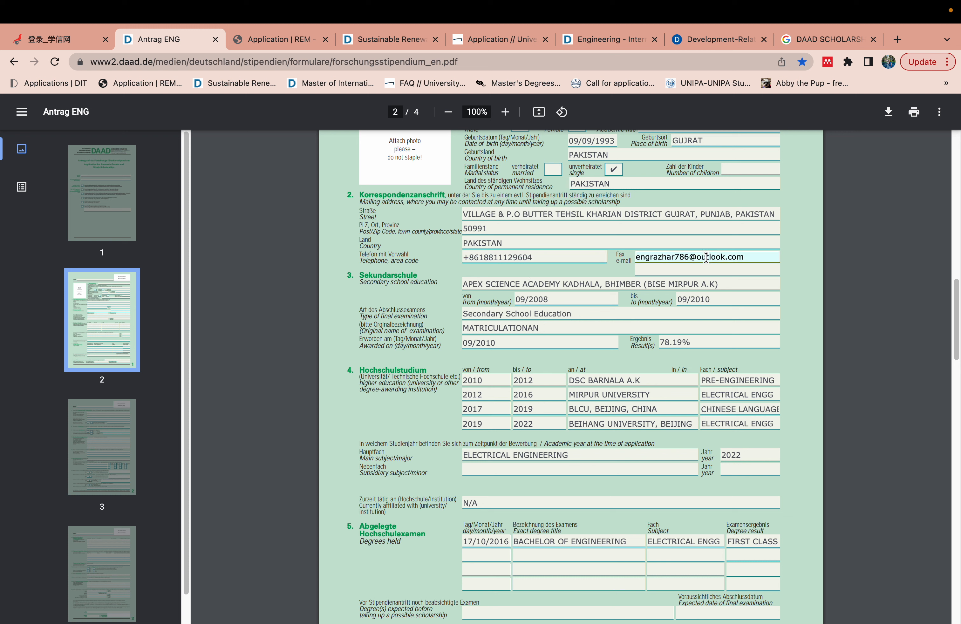
left_click(801, 249)
- Review the secondary school entries in section 3: school, attendance dates, type and original name of examination, award date and result
left_click_drag(953, 349, 954, 362)
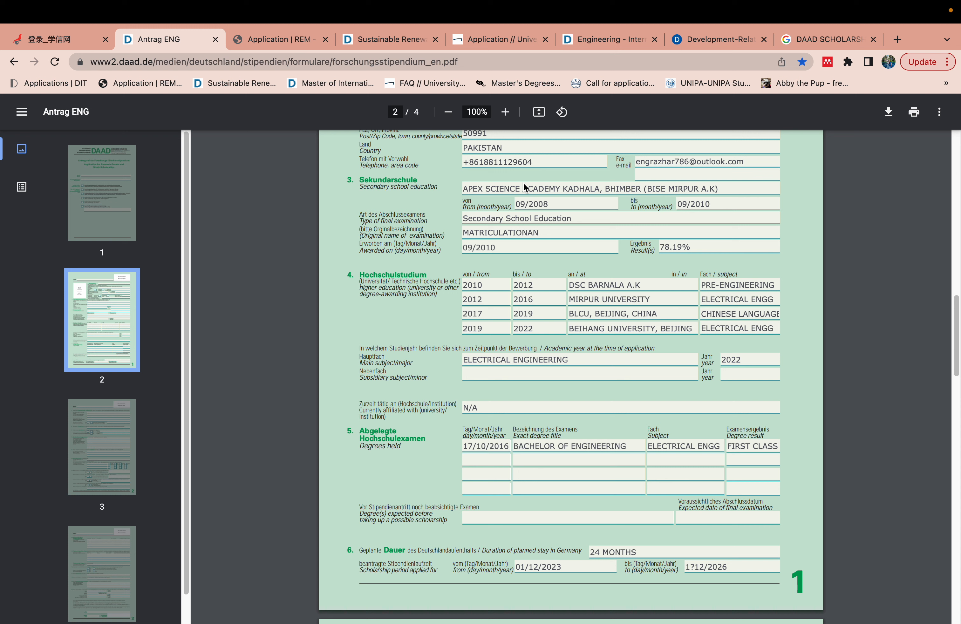
left_click(550, 208)
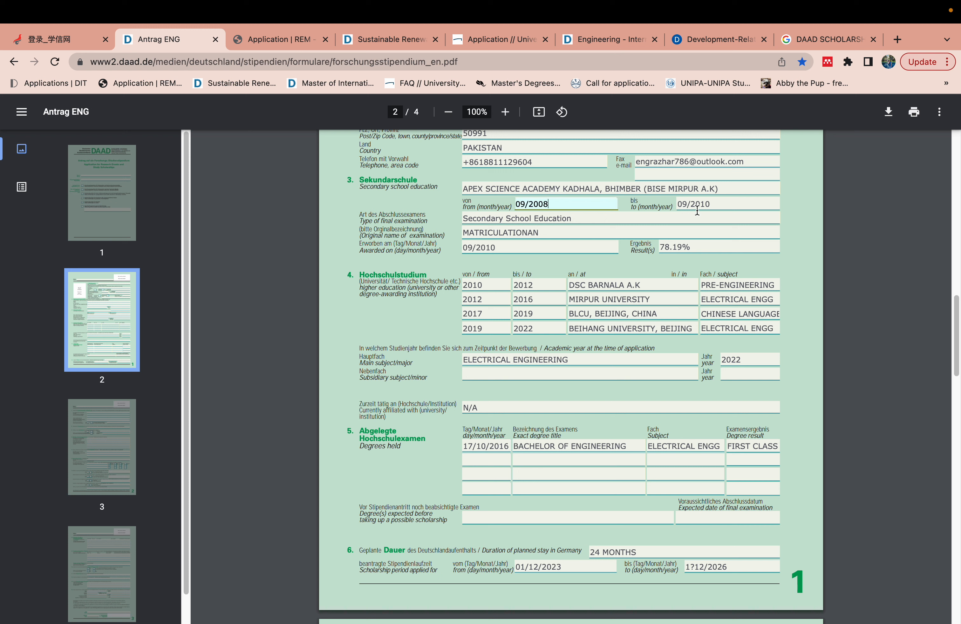
left_click(712, 205)
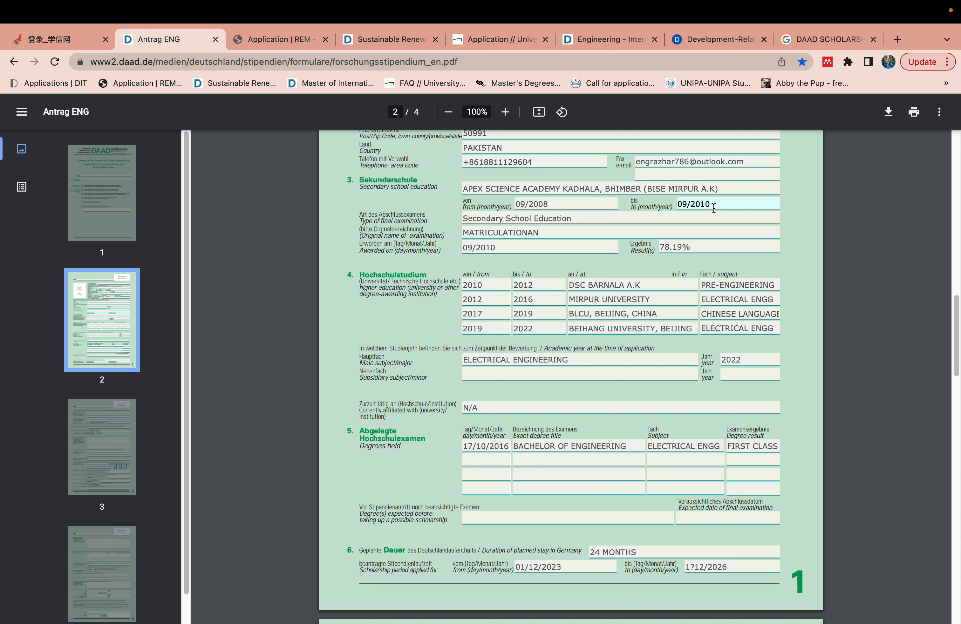
left_click(684, 188)
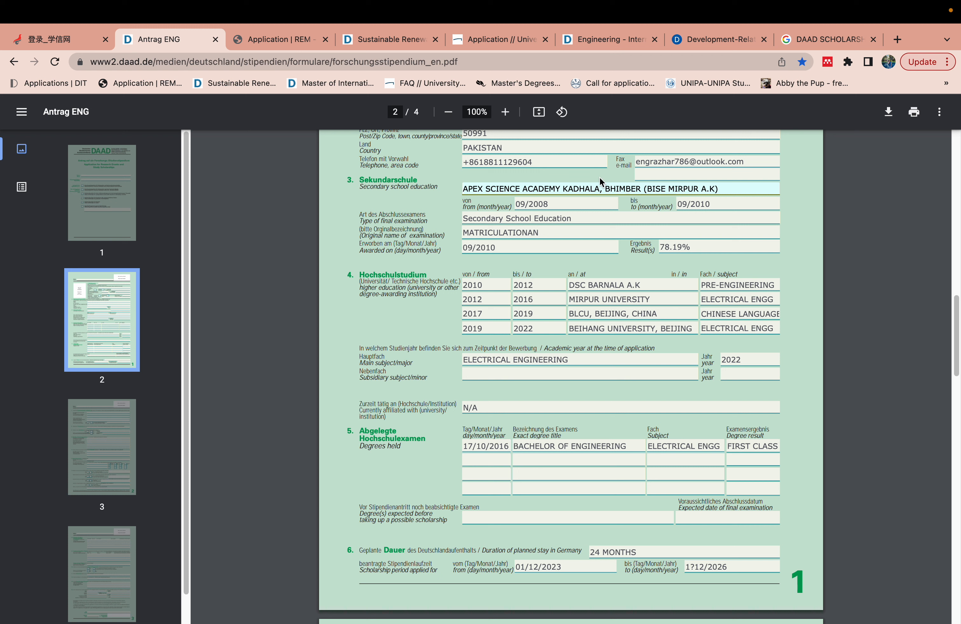
left_click(536, 219)
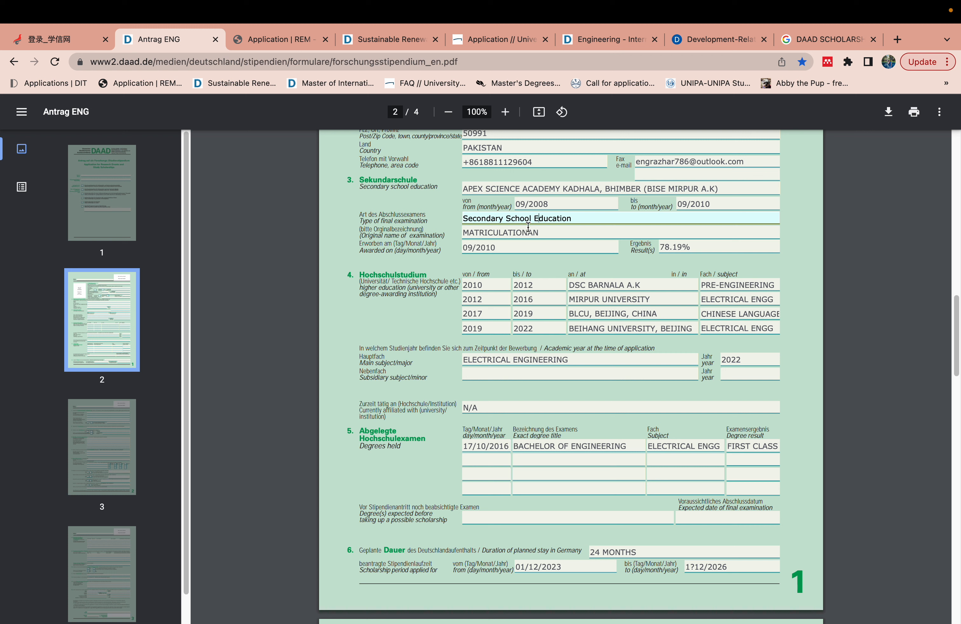
left_click(526, 229)
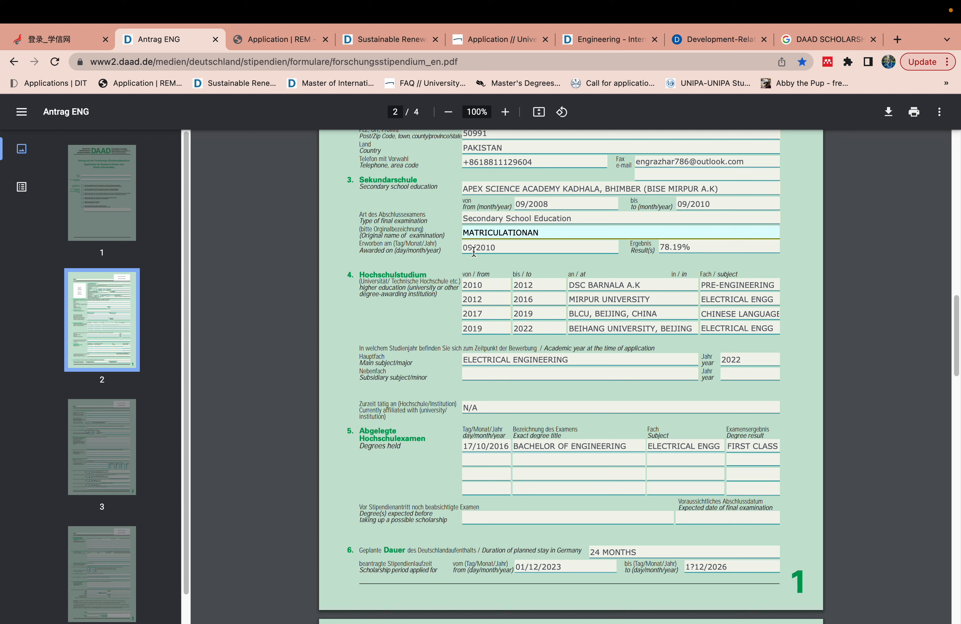
left_click(490, 248)
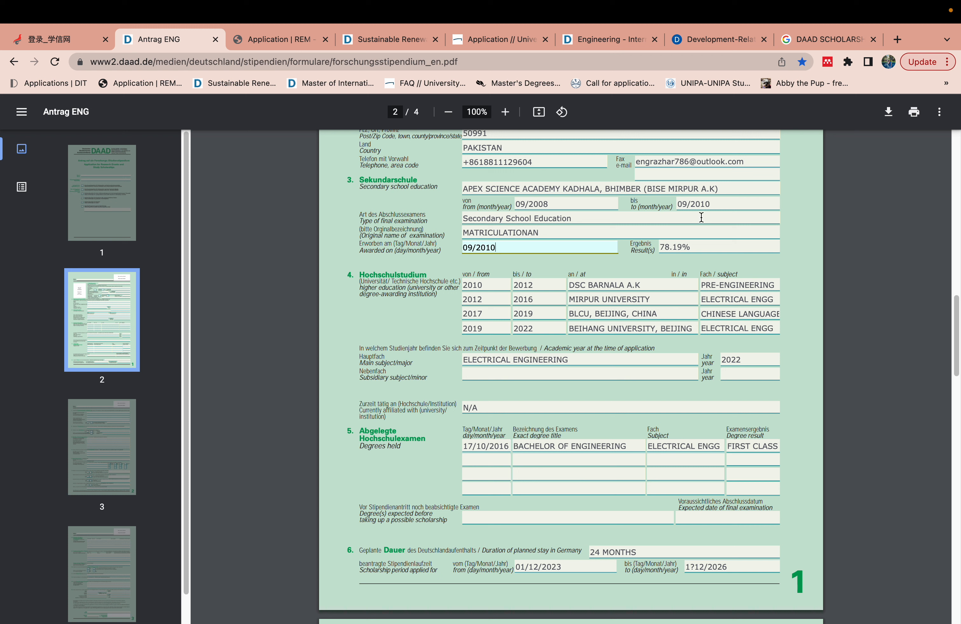
left_click(693, 252)
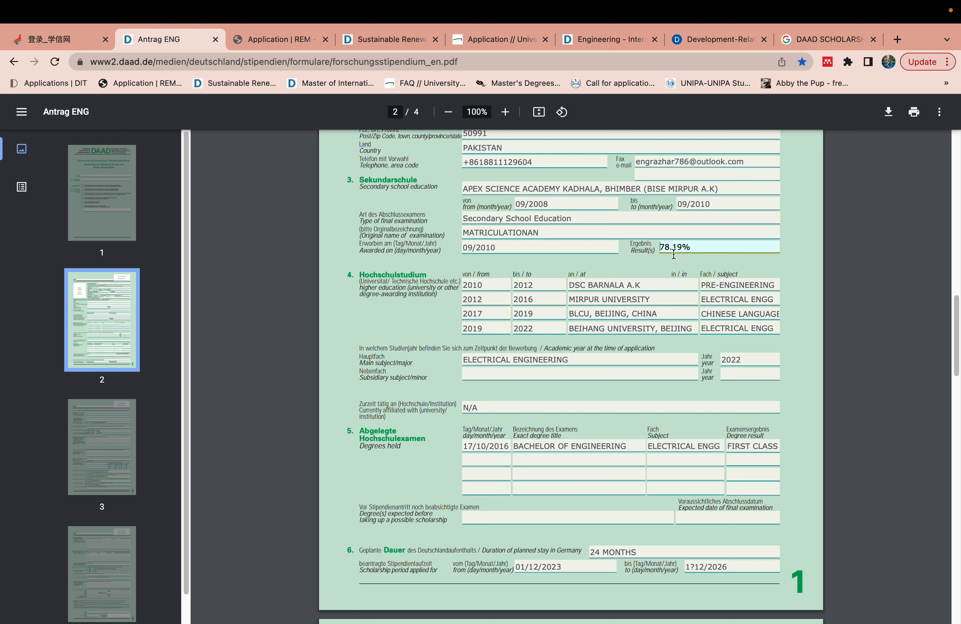
left_click(689, 255)
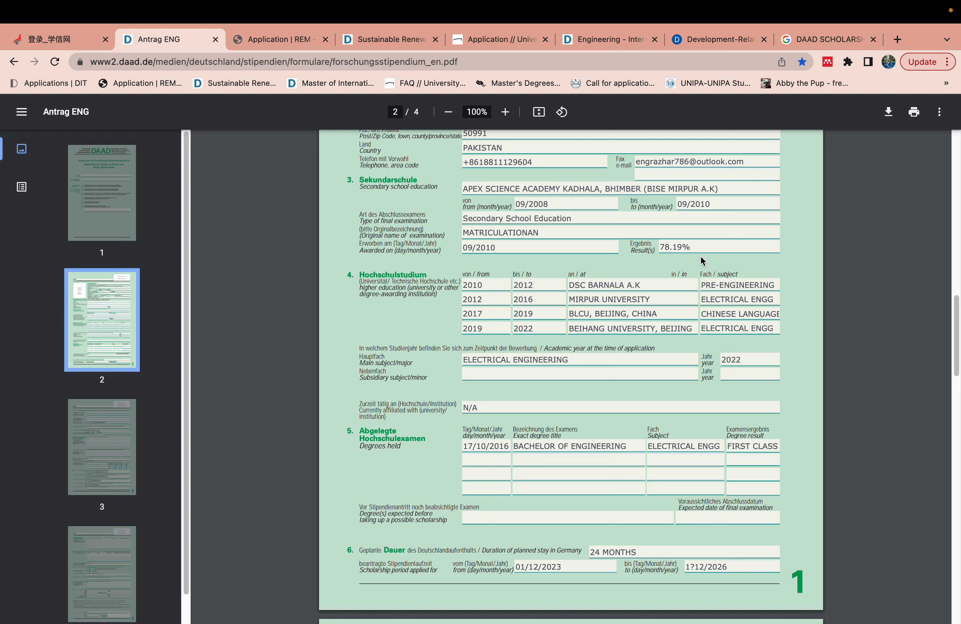
left_click(704, 246)
type("A")
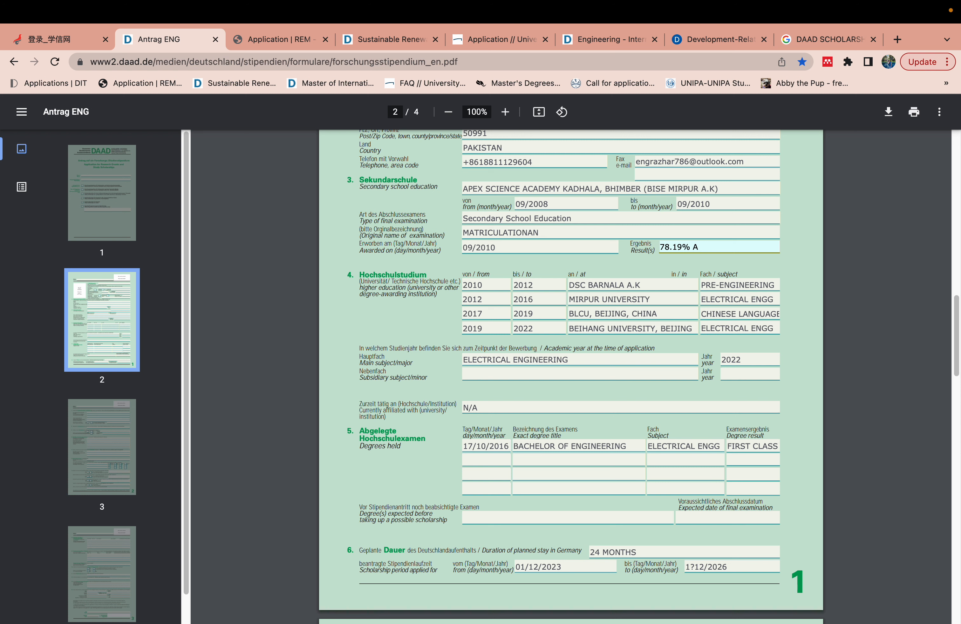
key("BackSpace")
left_click(751, 267)
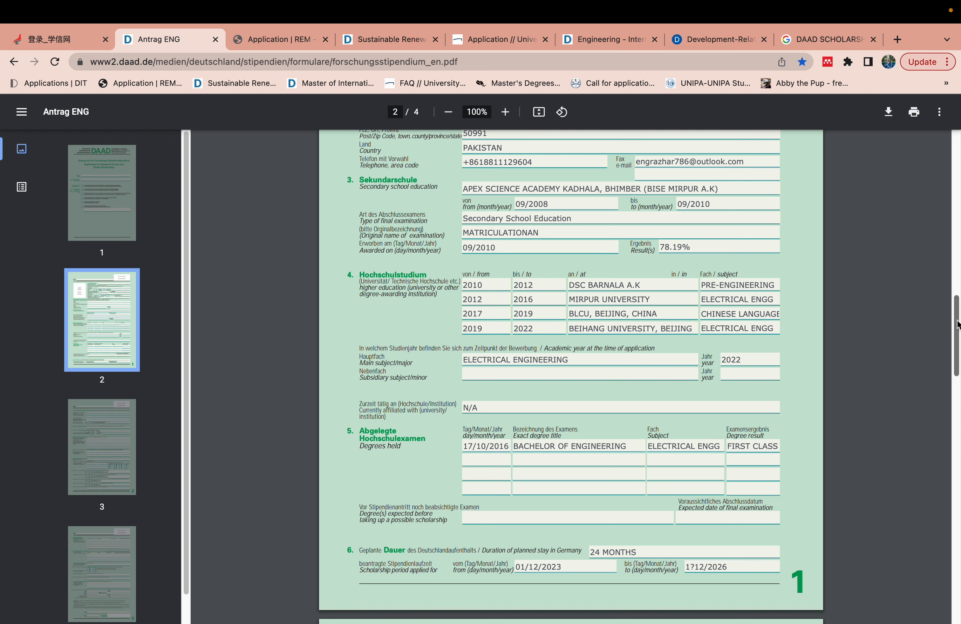
- Review the start year, end year, institution and subject in the first higher education row of section 4
left_click_drag(958, 324, 956, 343)
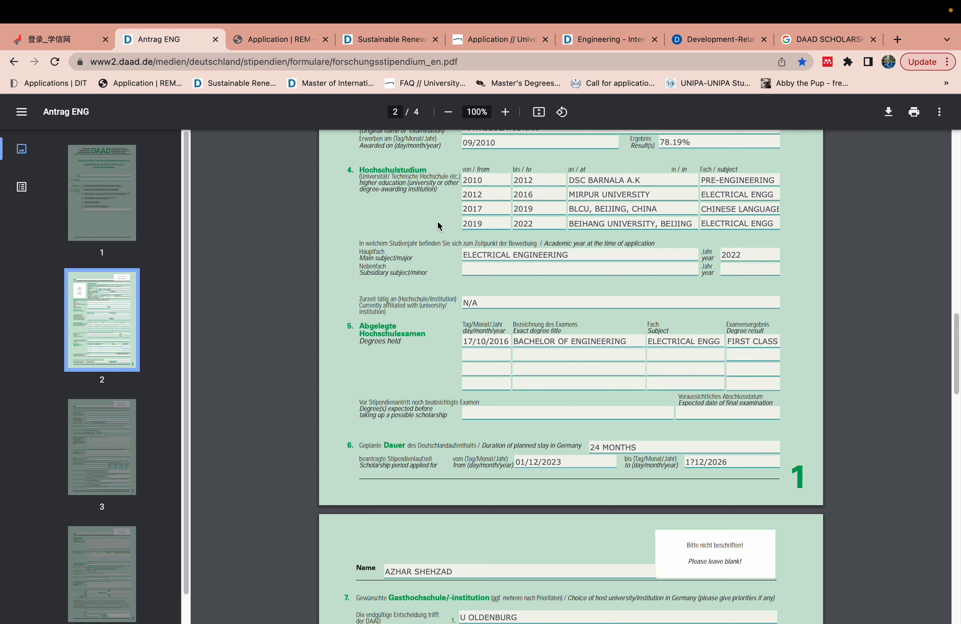
left_click(480, 185)
left_click(536, 183)
left_click(597, 184)
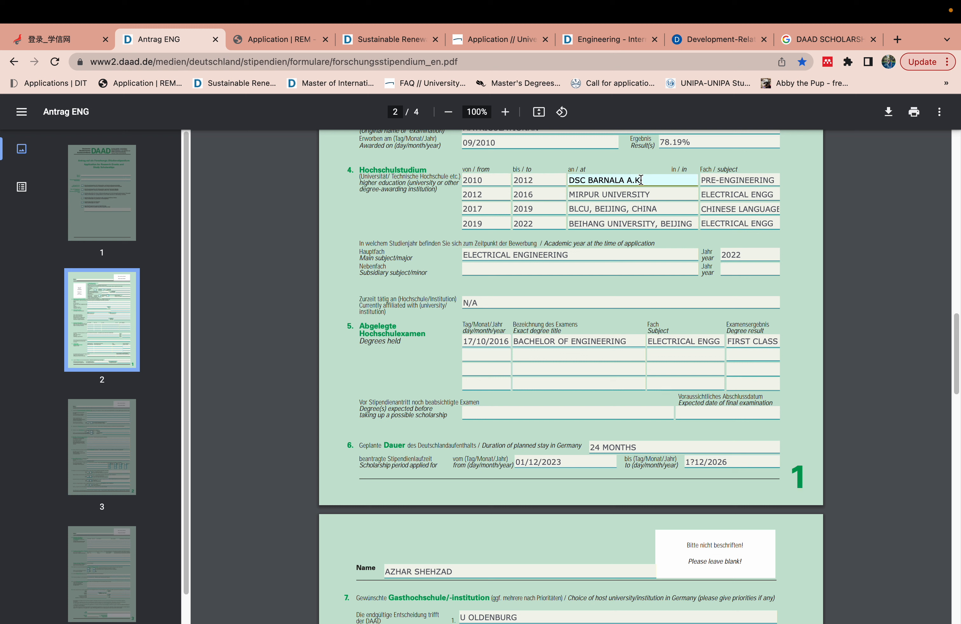
left_click_drag(641, 180, 583, 187)
left_click(750, 179)
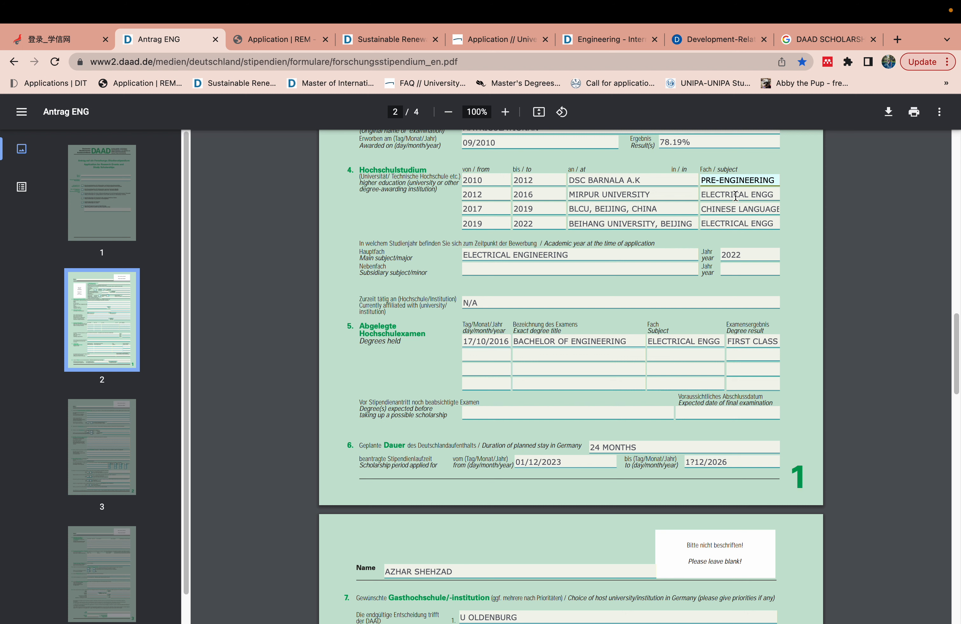
left_click(796, 257)
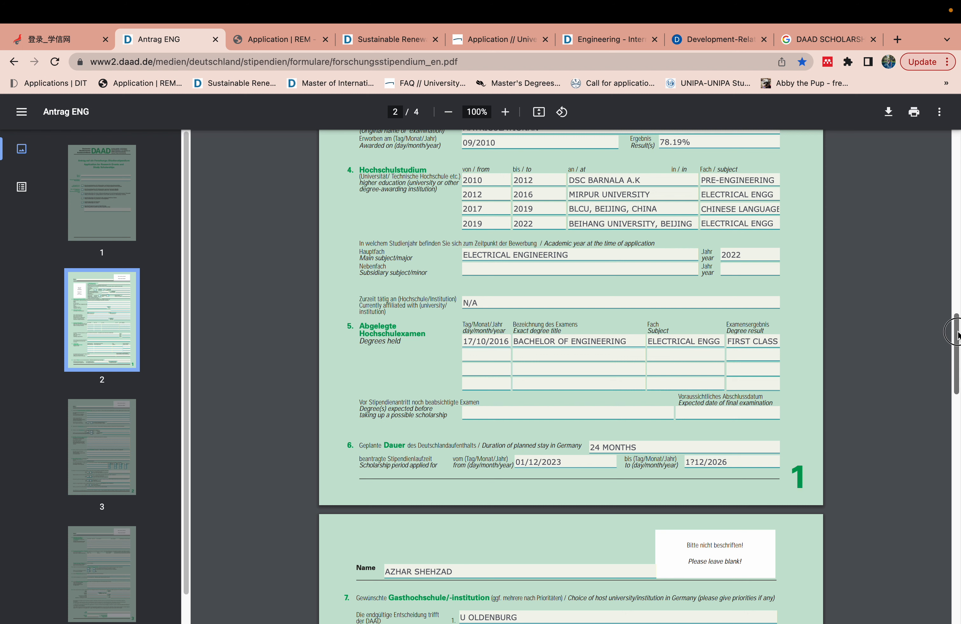
- Check the main subject and year entries for the academic year at the time of application
scroll(391, 157, "down", 5)
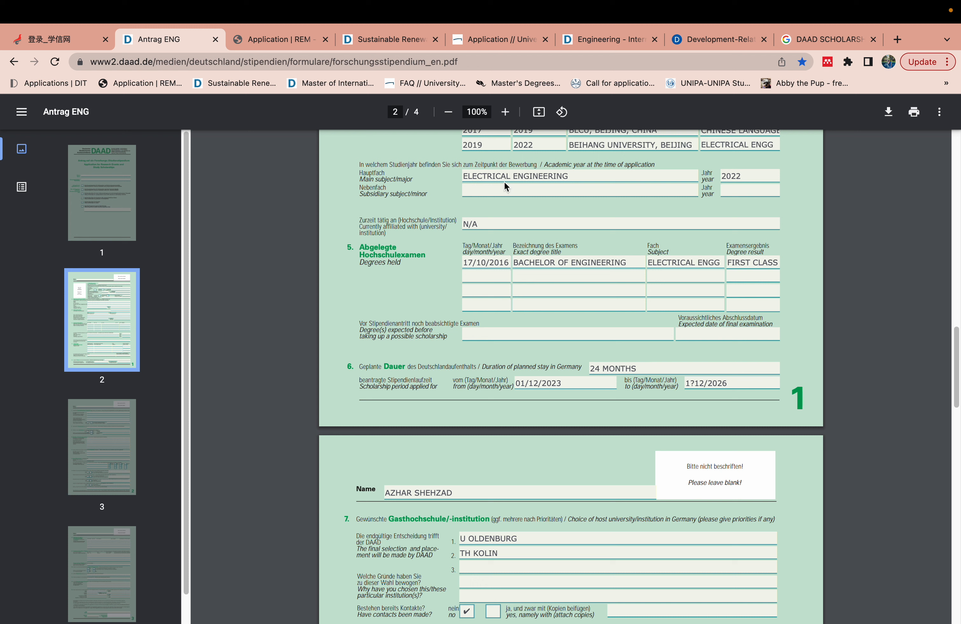
left_click(532, 180)
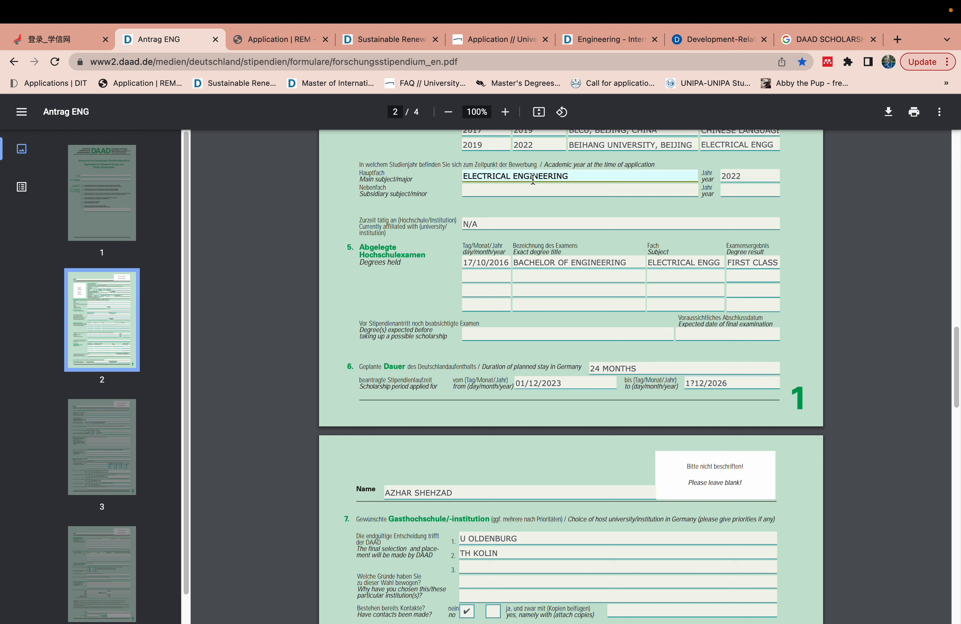
left_click(753, 175)
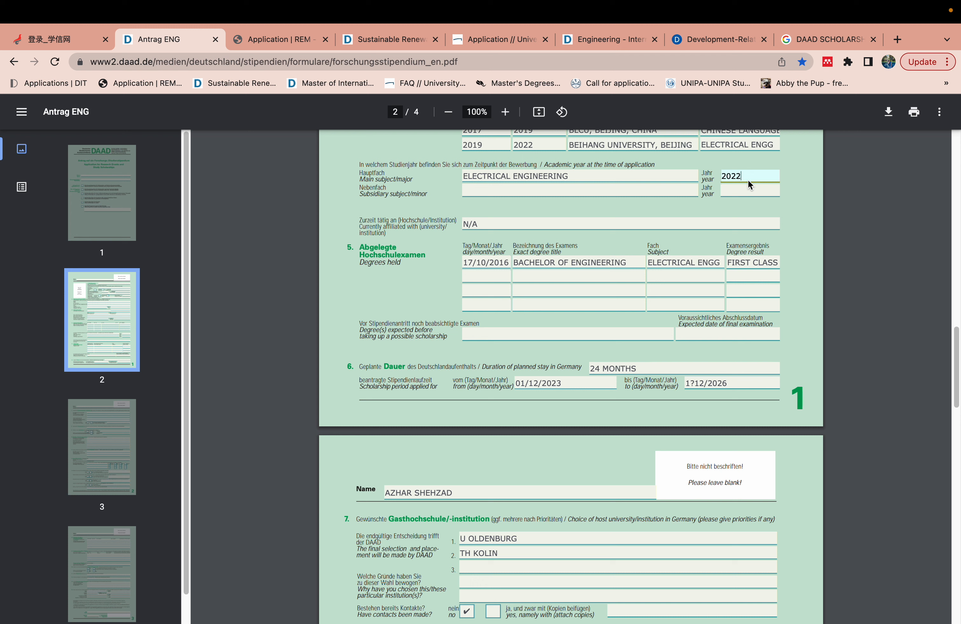
- Set the year for the main subject in the academic-year-at-application entry to 2016
key("BackSpace")
key("BackSpace")
type("16")
left_click(738, 214)
scroll(939, 357, "down", 2)
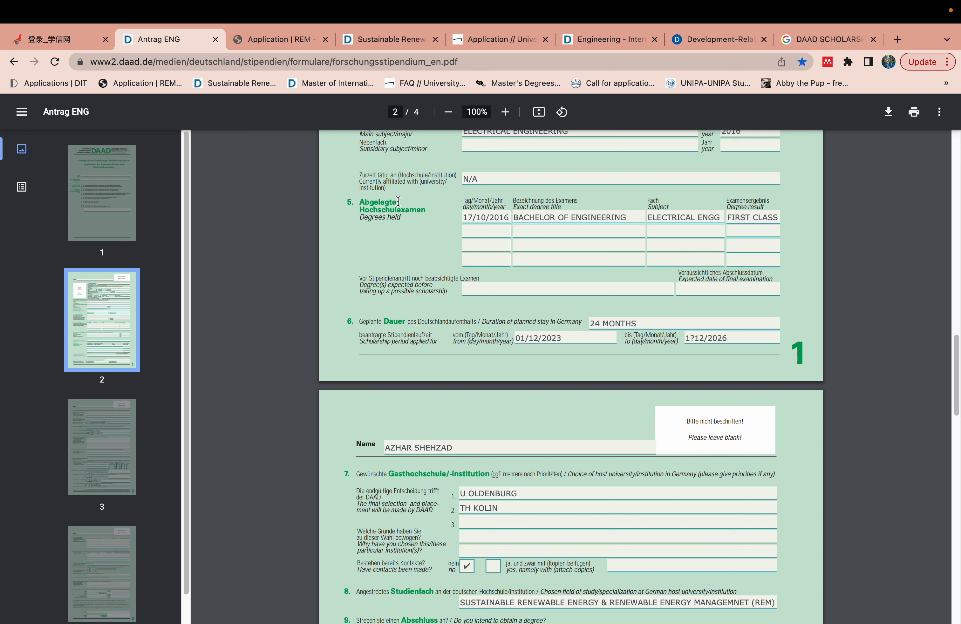
- Review the first degree held in section 5: exact degree title, subject and degree result
left_click(518, 165)
scroll(955, 345, "down", 1)
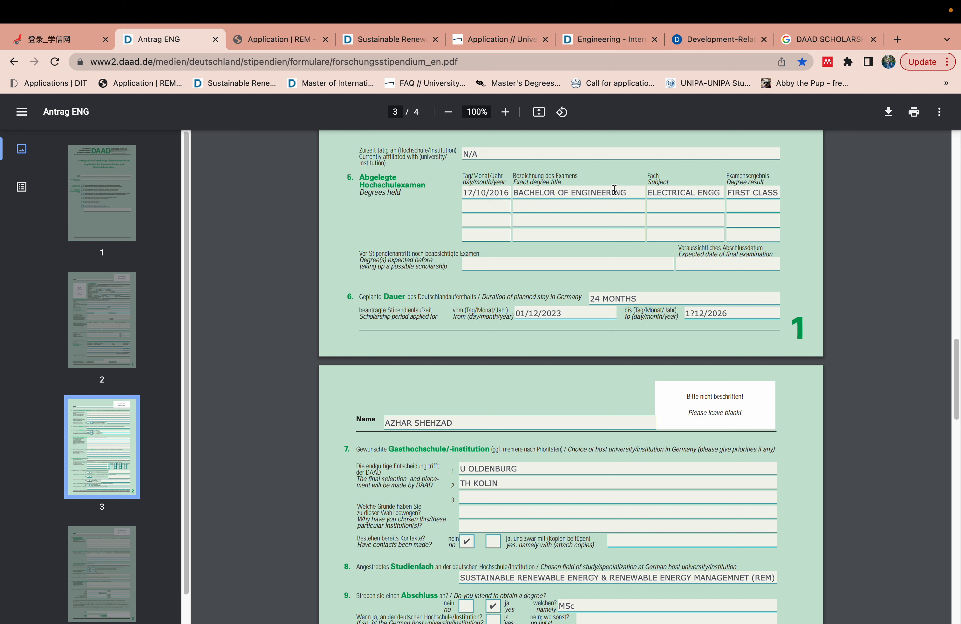
left_click(584, 191)
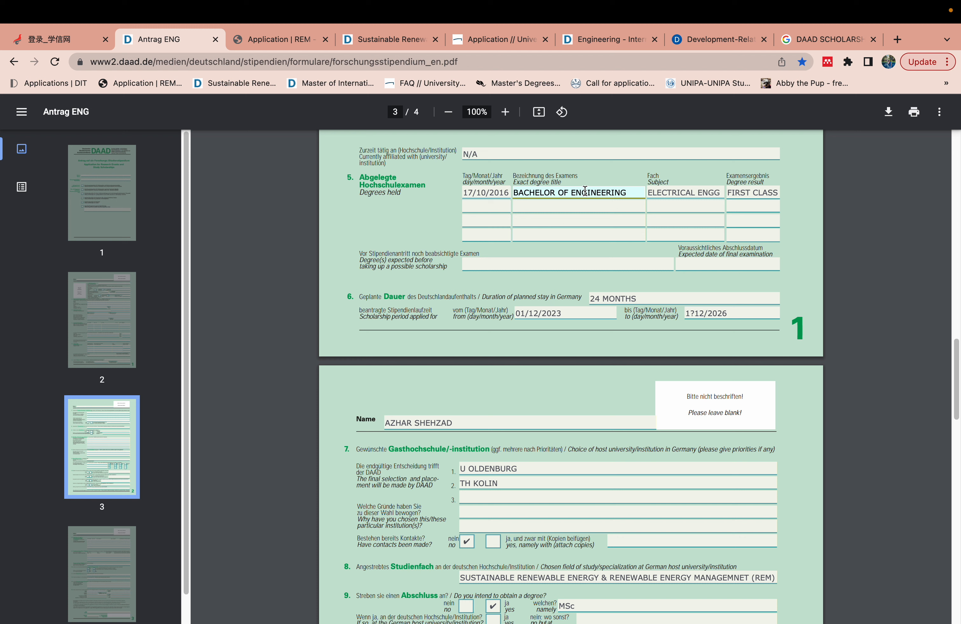
left_click(544, 192)
left_click(666, 193)
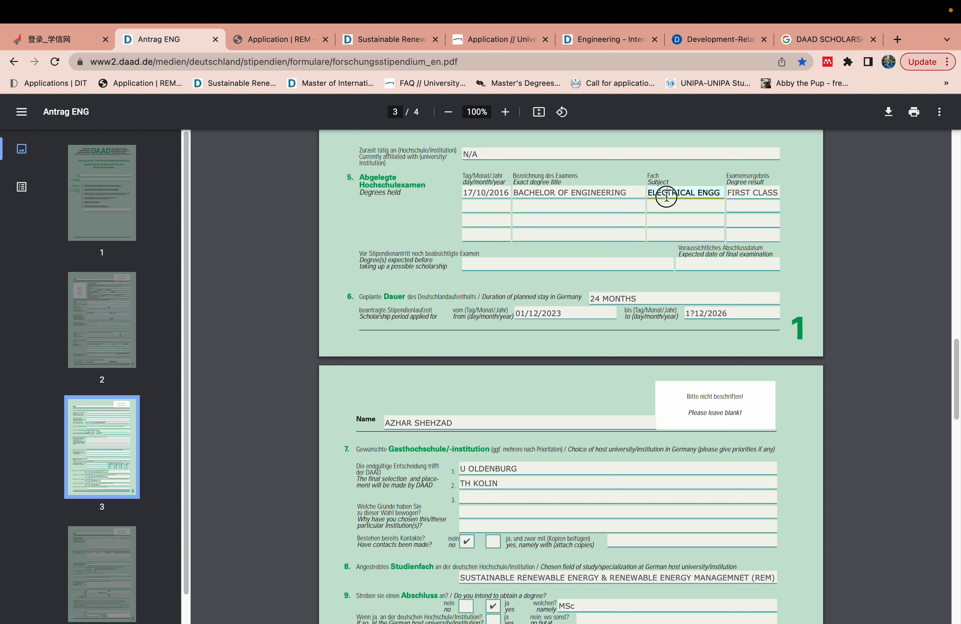
left_click(742, 193)
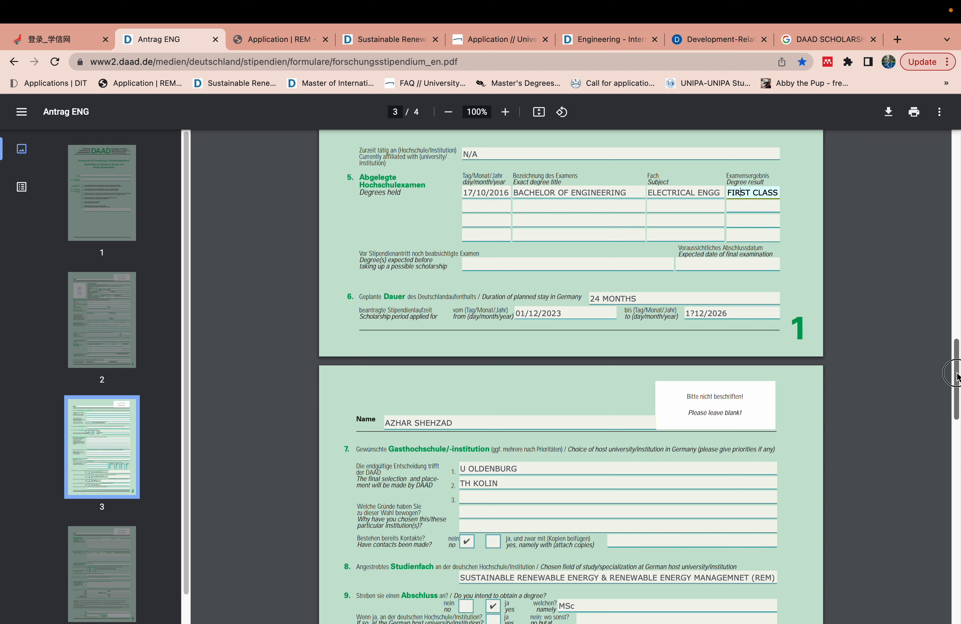
- Try 01/12/2023 as the expected date of final examination and clear the field again
left_click_drag(956, 374, 954, 383)
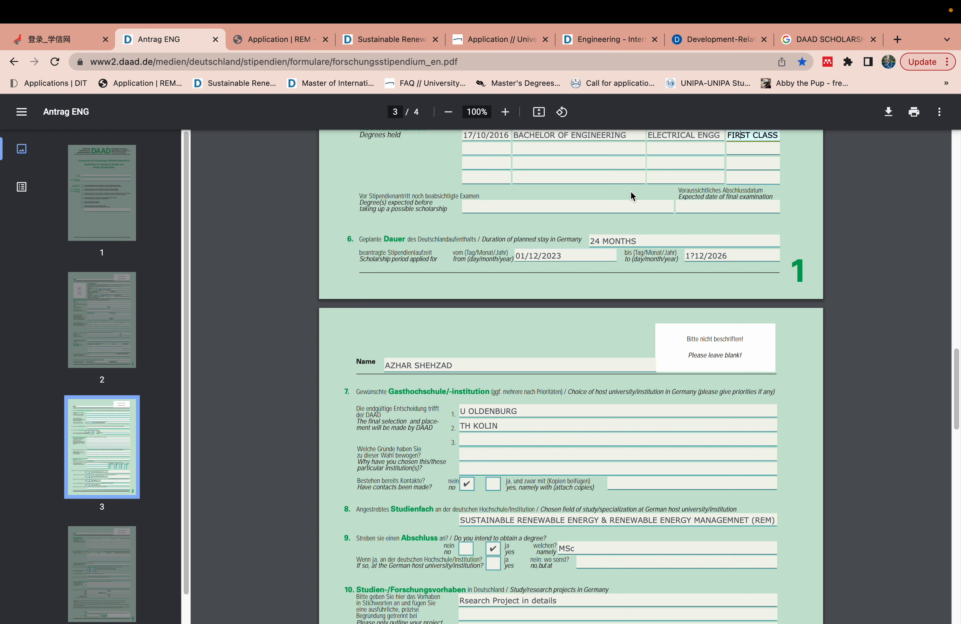
left_click(708, 211)
type("0")
key("BackSpace")
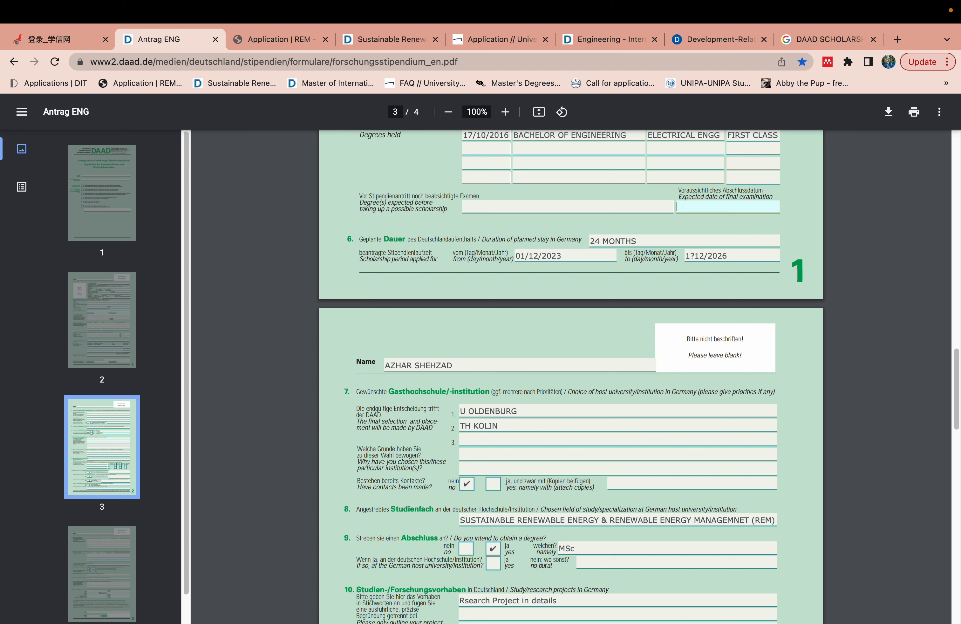
type("01/12/2023")
key("BackSpace")
key("BackSpace")
key("BackSpace")
key("BackSpace")
key("BackSpace")
key("BackSpace")
key("BackSpace")
key("BackSpace")
key("BackSpace")
key("BackSpace")
- Check the date of the degree held in the first row of section 5
left_click(488, 138)
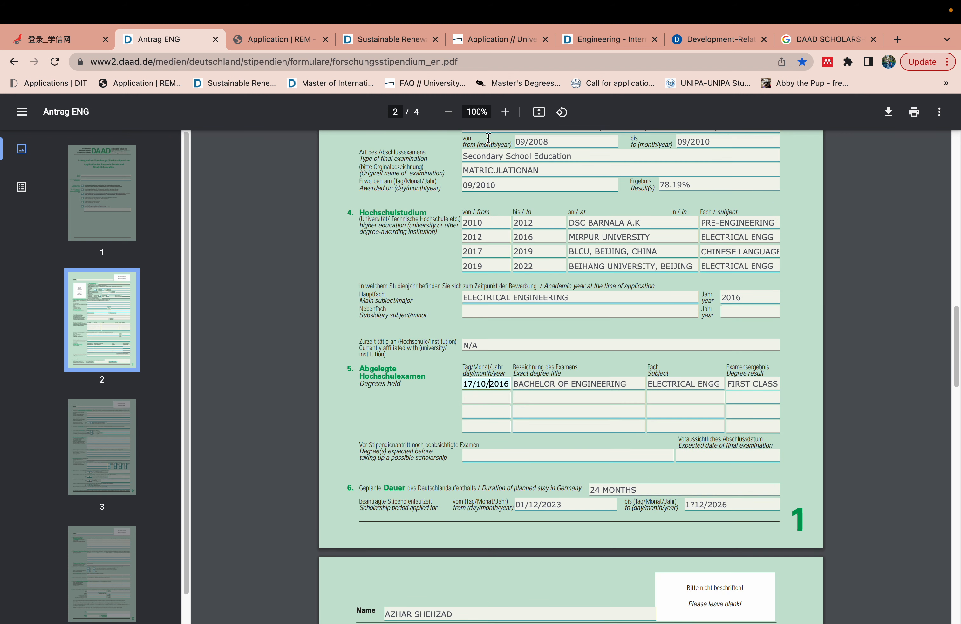
left_click(495, 323)
left_click_drag(953, 380, 957, 424)
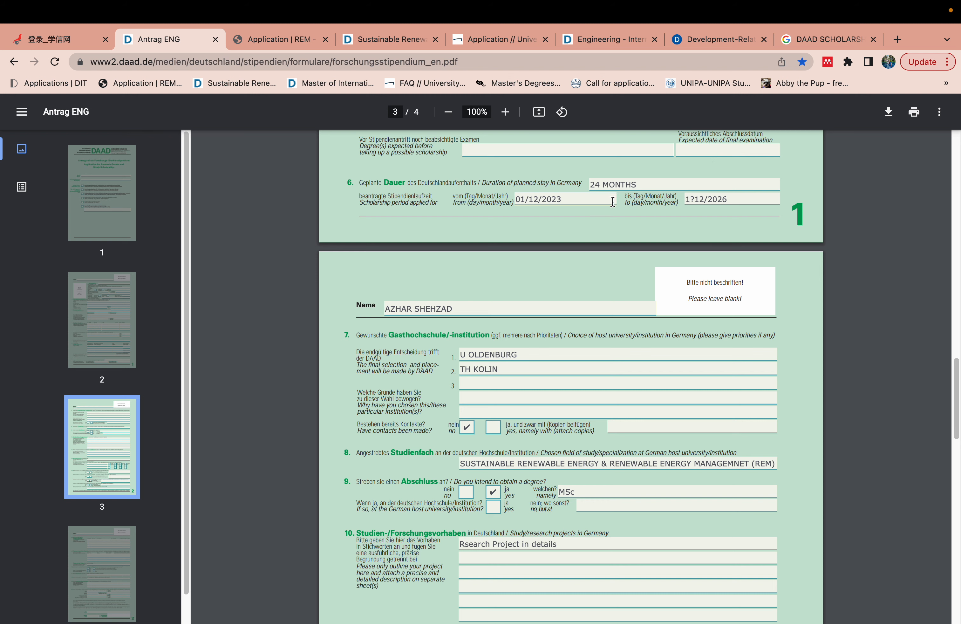
- Consult the programme list in Preview, return to the full-screen form in Chrome and check the scholarship start date
mouse_move(361, 4)
left_click(42, 32)
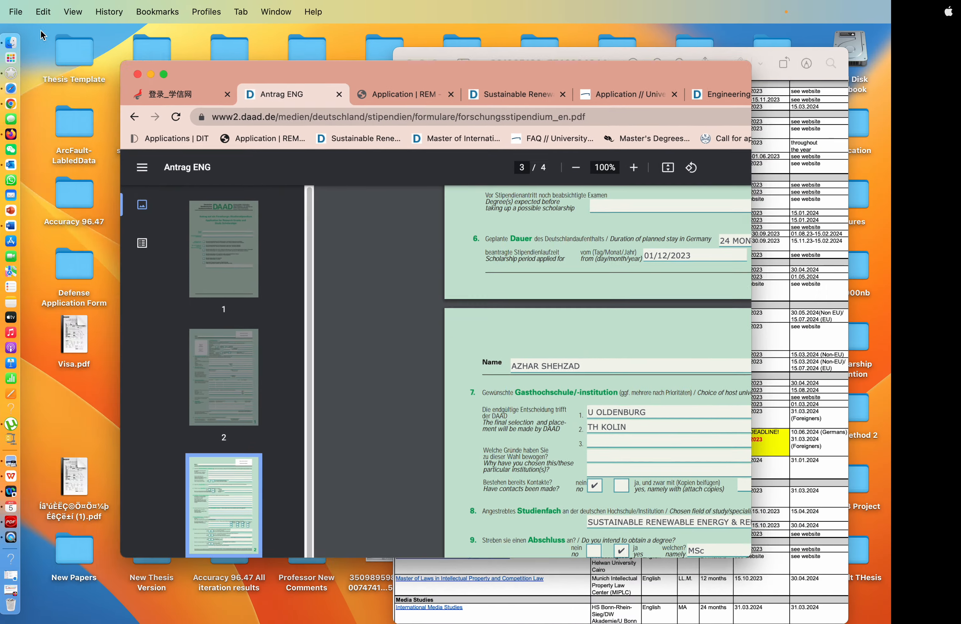
left_click(869, 421)
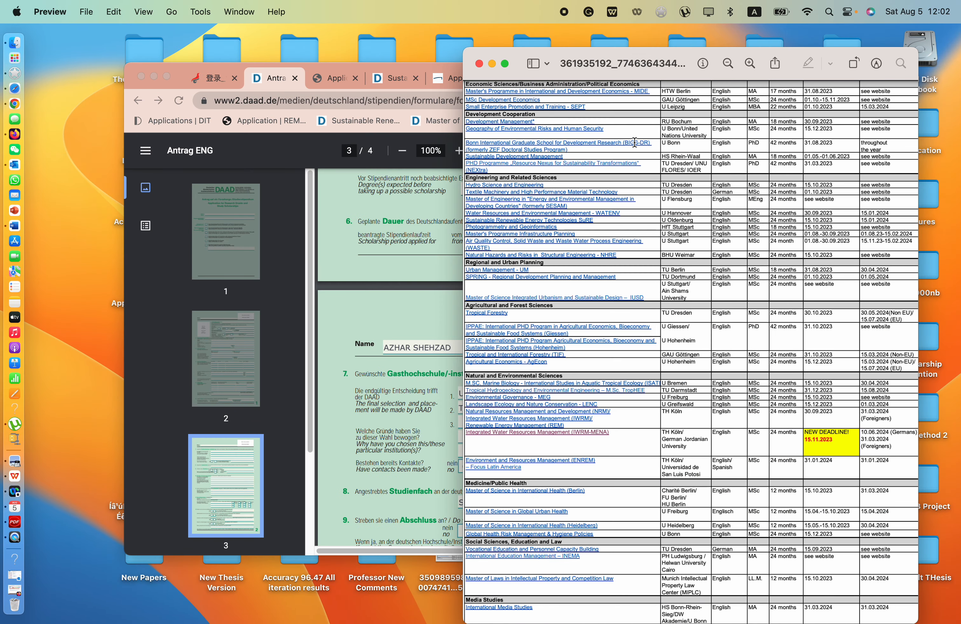
left_click_drag(585, 55, 500, 52)
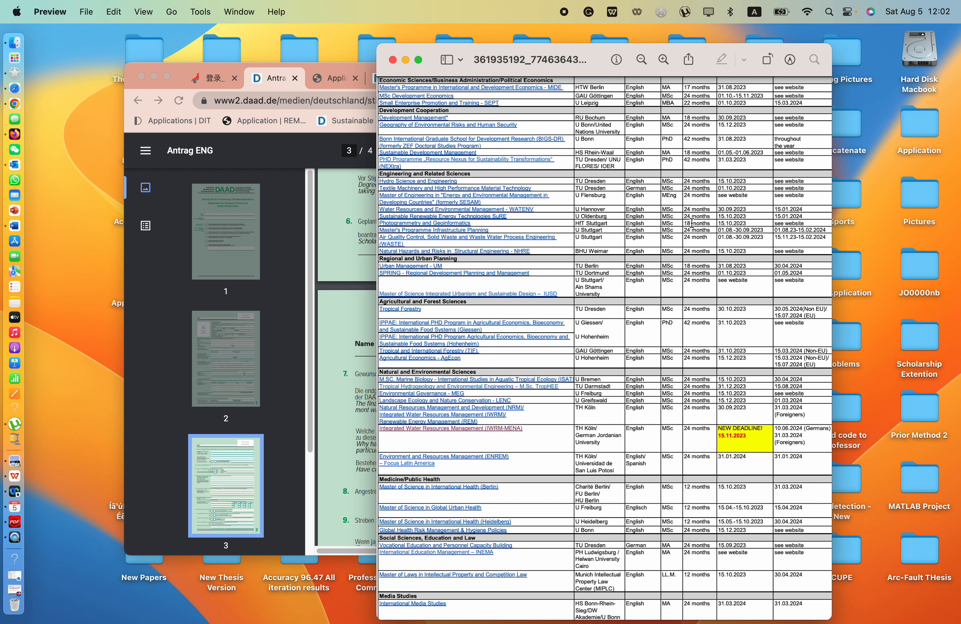
left_click(314, 190)
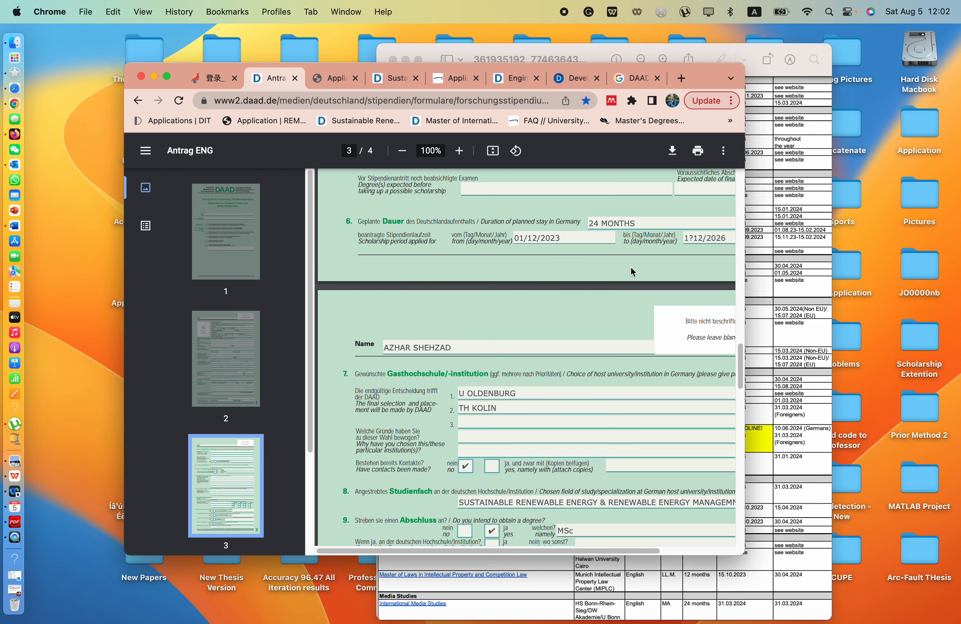
left_click(597, 236)
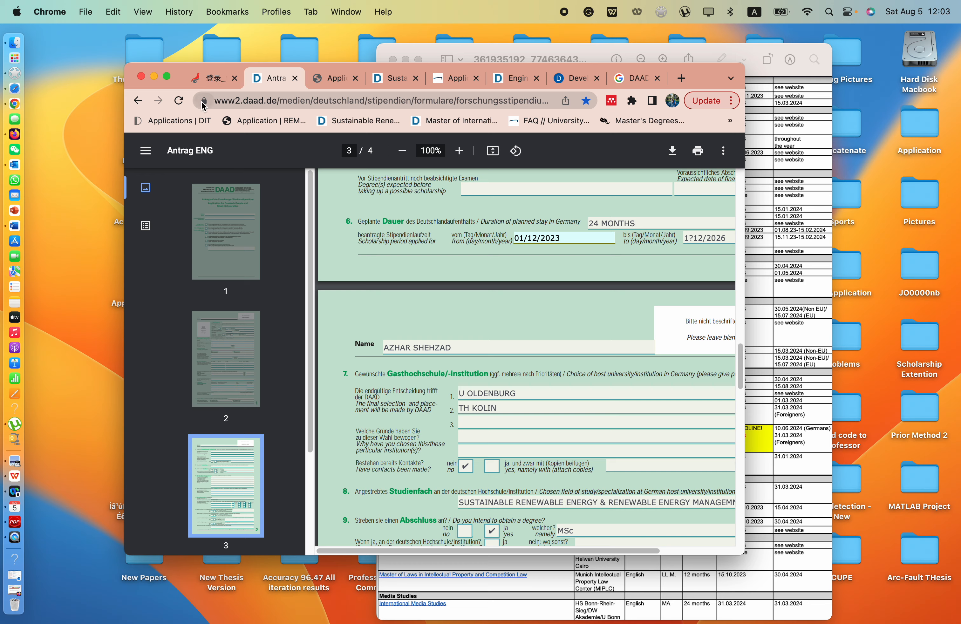
left_click(167, 77)
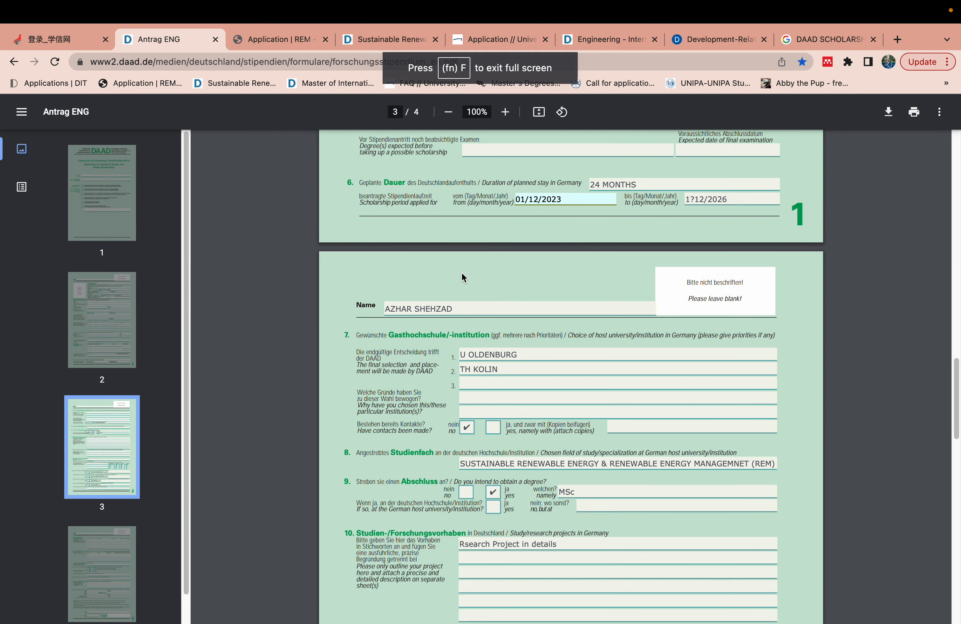
- Correct the end date of the scholarship period in section 6 to 01/12/2026
left_click(694, 200)
key("BackSpace")
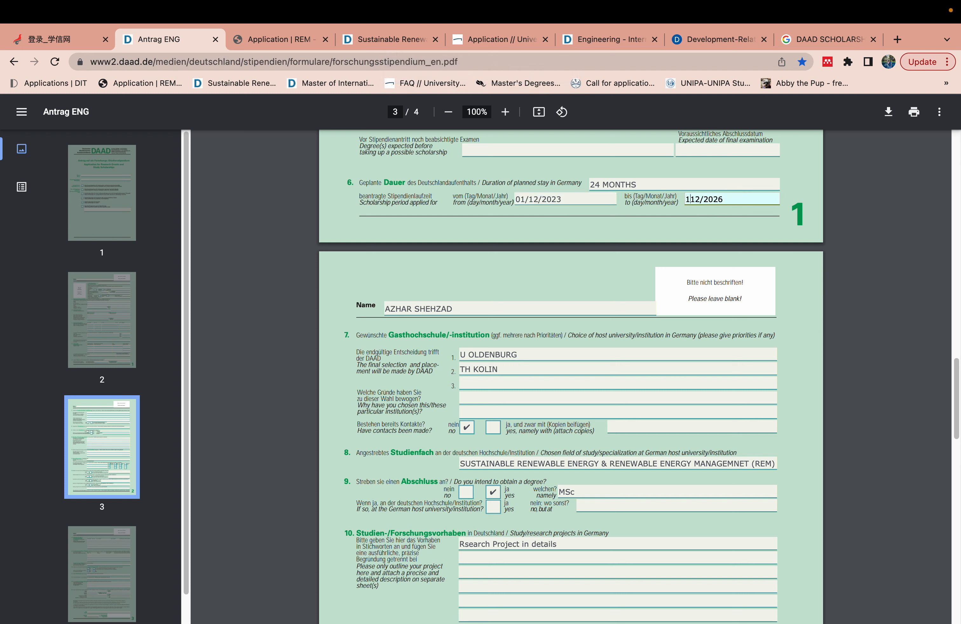
key("BackSpace")
type("01/")
- Review the first and second host university choices in section 7
left_click_drag(956, 398, 957, 416)
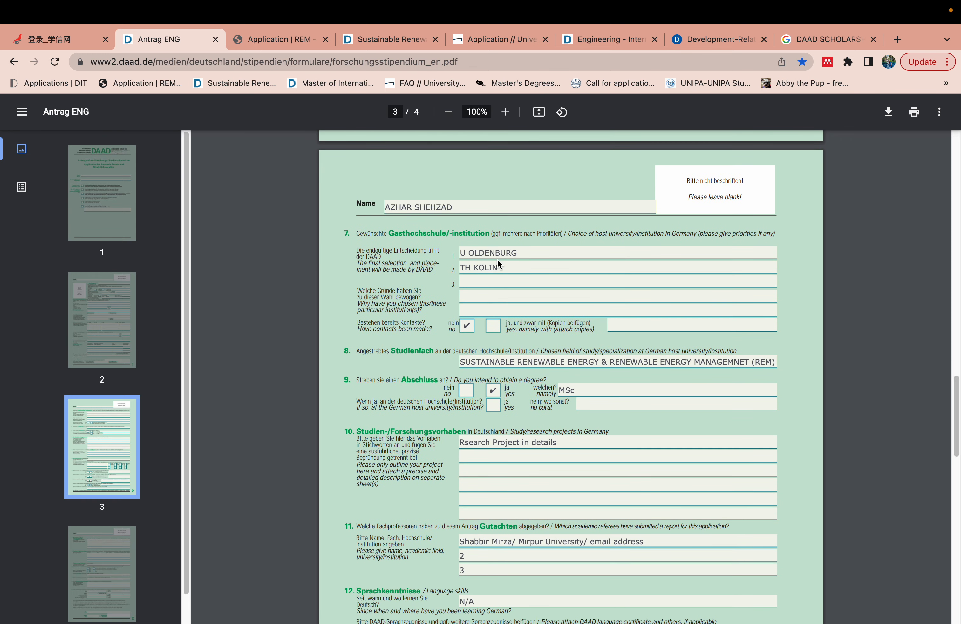
left_click(521, 256)
left_click(510, 268)
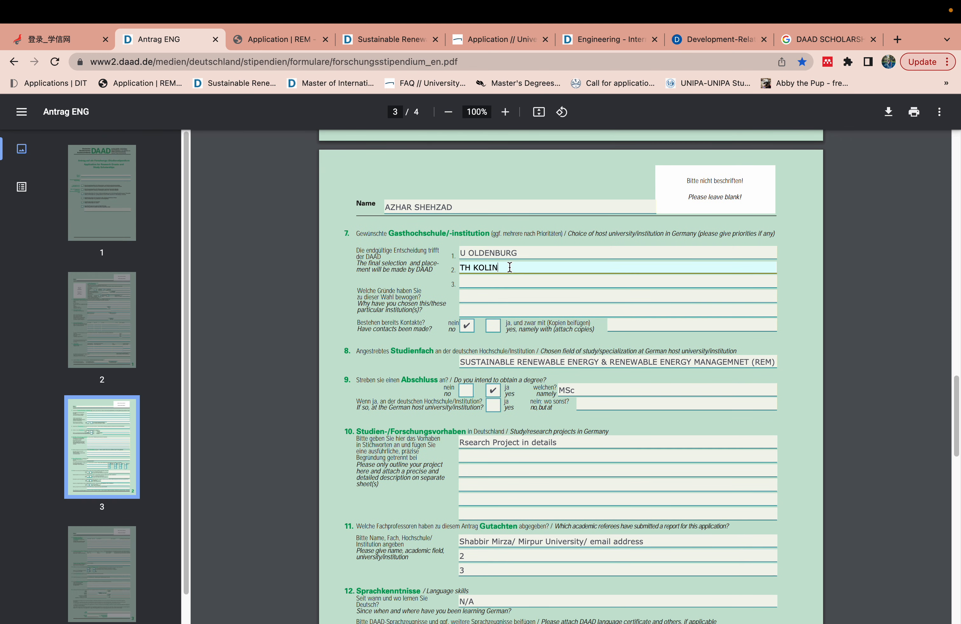
left_click(524, 256)
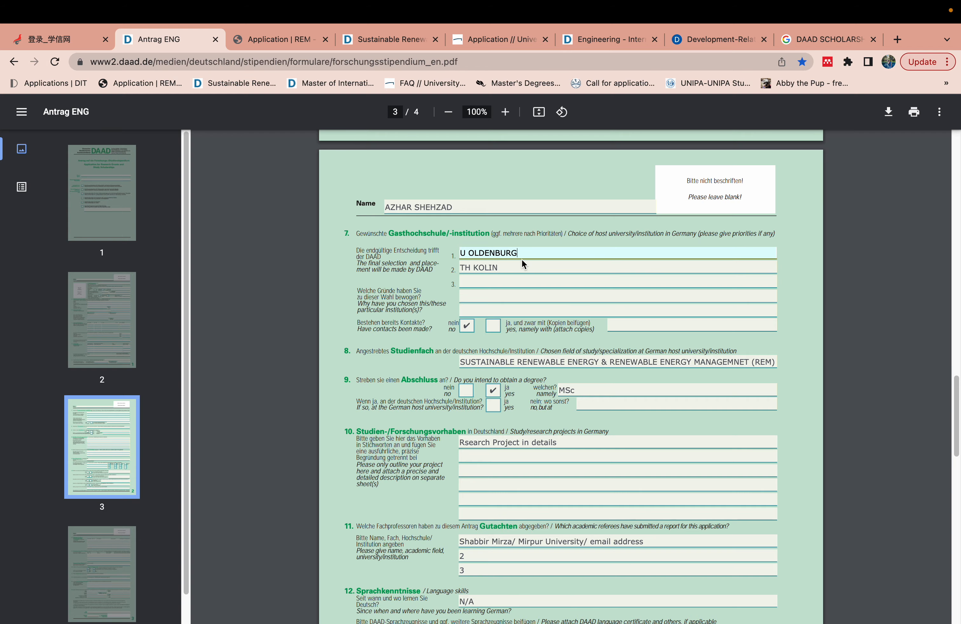
left_click(519, 266)
- Switch to Preview, mark the SuRE and Renewable Energy Management (REM) programmes in the list, and return to the full-screen form
mouse_move(37, 2)
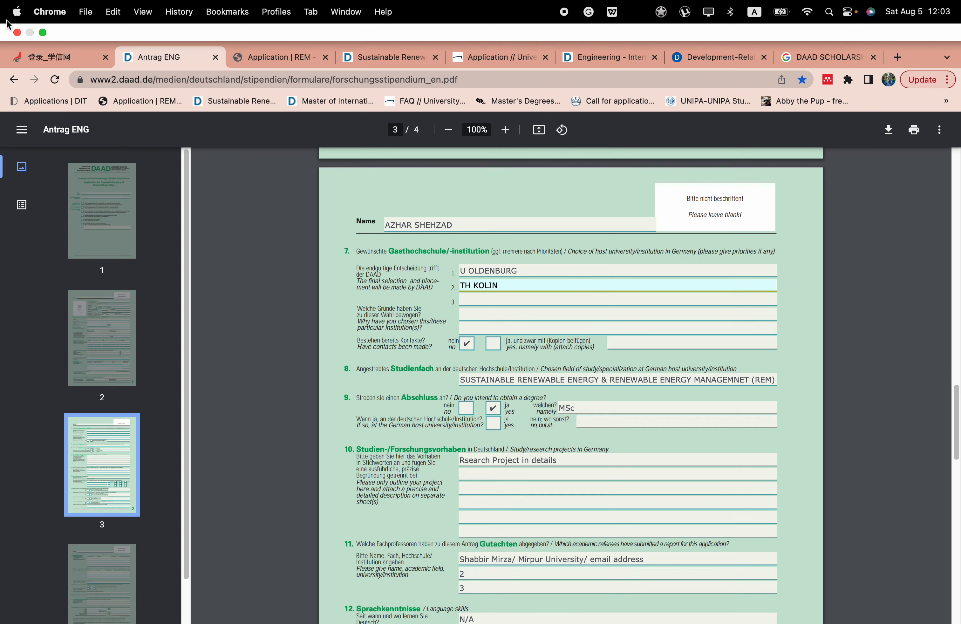
left_click(43, 33)
left_click(796, 298)
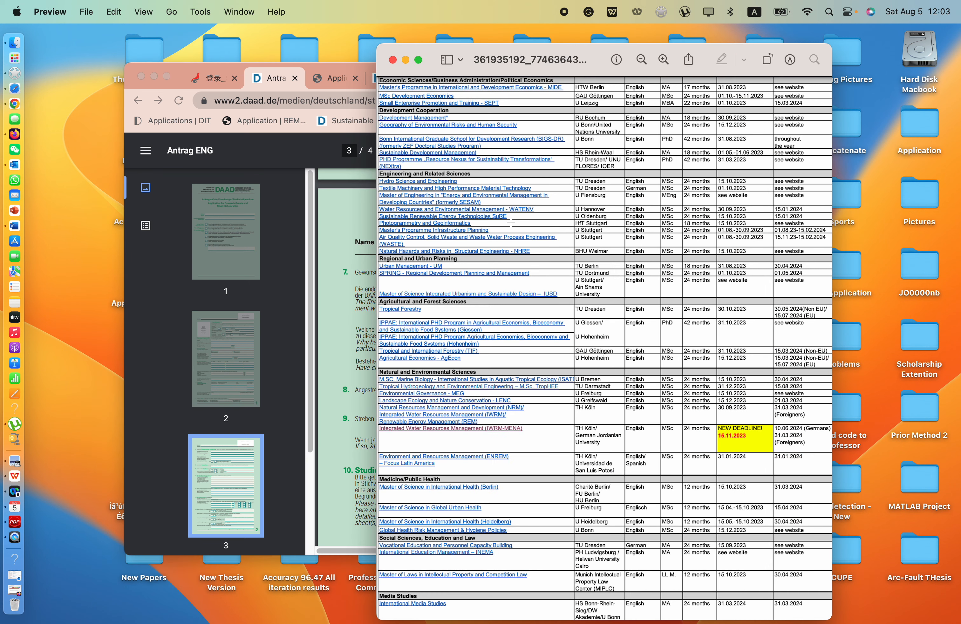
left_click_drag(511, 217, 379, 216)
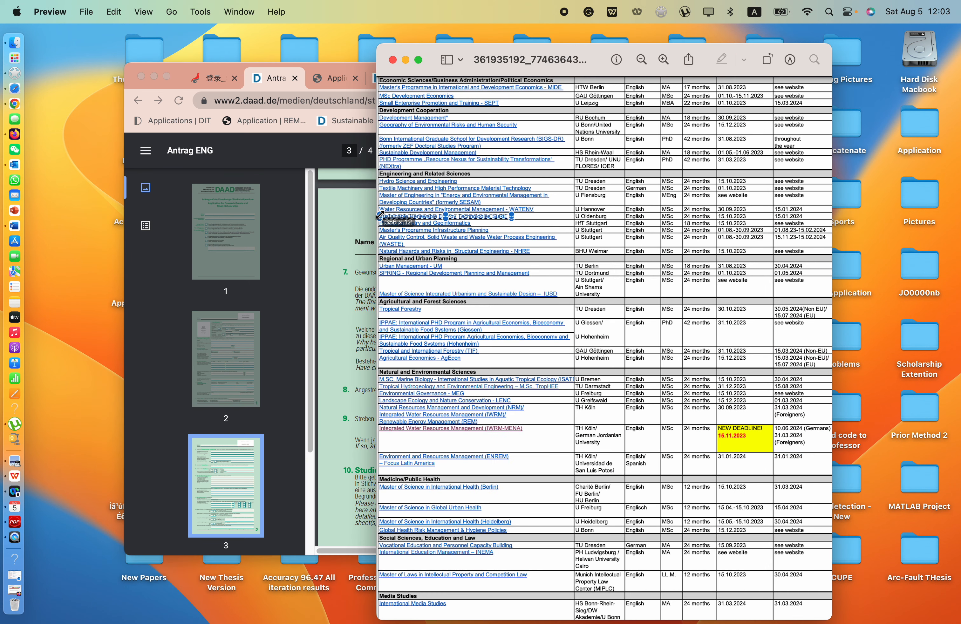
left_click_drag(488, 424, 377, 425)
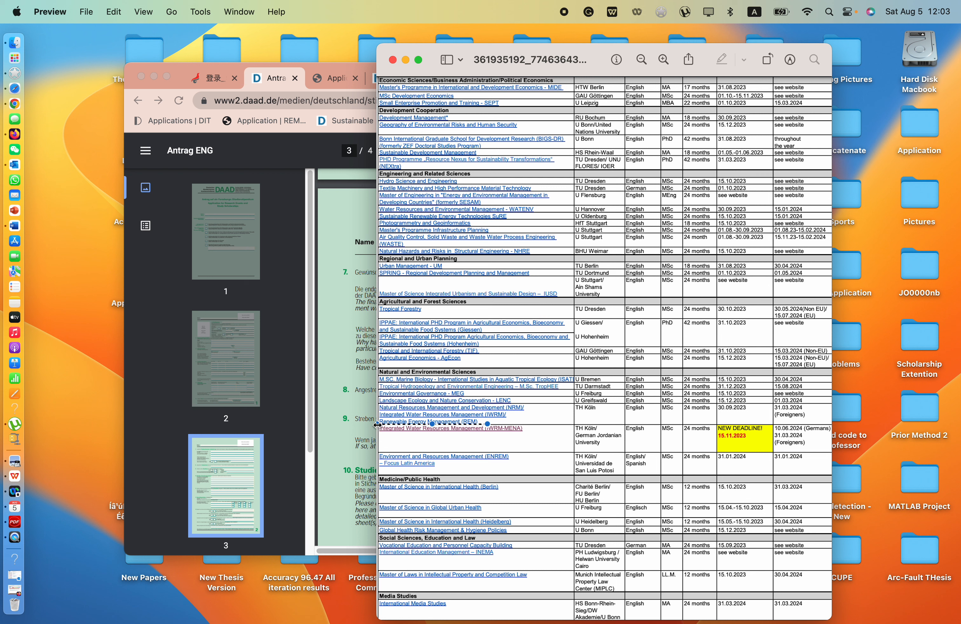
left_click(167, 76)
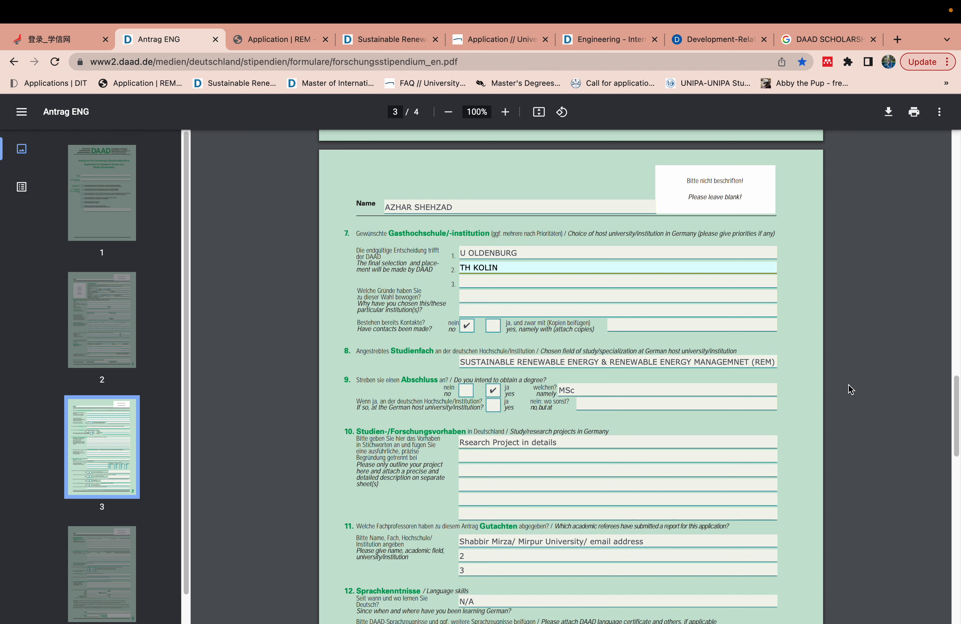
- Change the end date of the scholarship period in section 6 to 01/12/2025
scroll(955, 393, "up", 3)
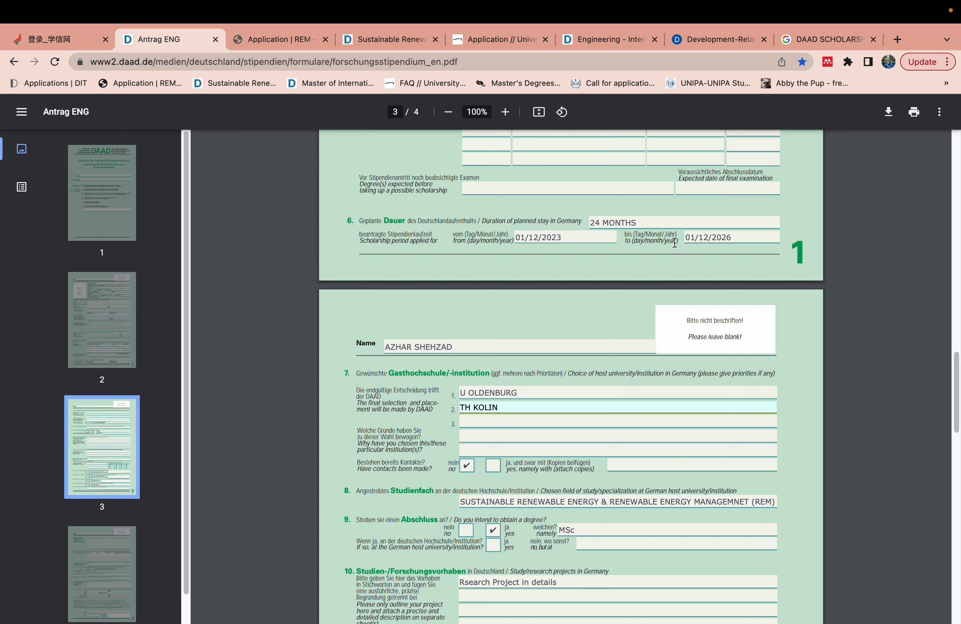
left_click(756, 235)
key("BackSpace")
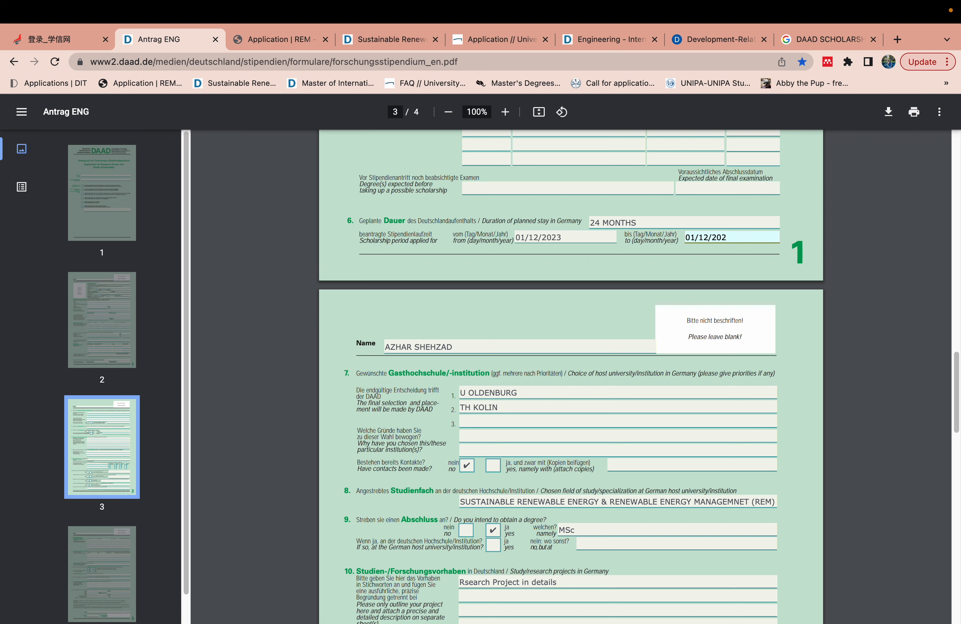
type("5")
- Try the yes answer for contacts made with the host institution and switch back to no
left_click_drag(955, 379, 952, 427)
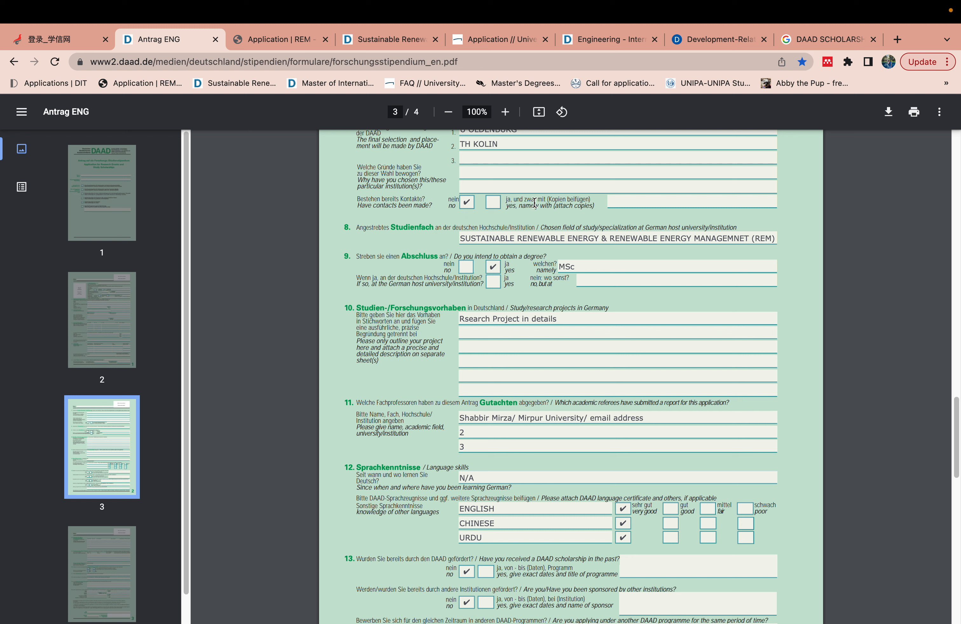
left_click(491, 203)
left_click(468, 204)
left_click(430, 242)
- Switch to Preview, mark the Sustainable Development Management and ENREM programme rows, and return to the full-screen form in Chrome
mouse_move(42, 1)
left_click(43, 31)
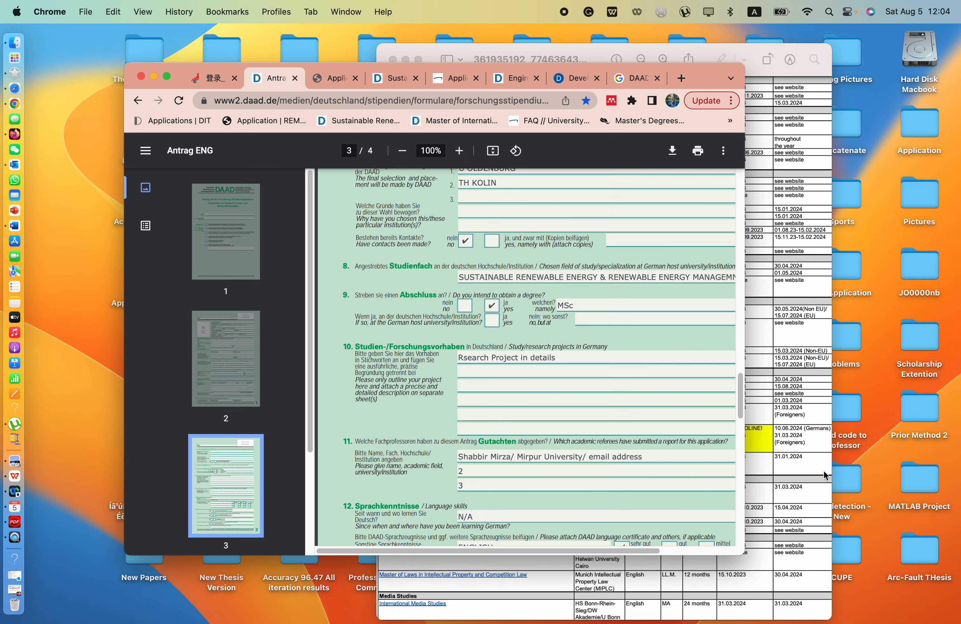
left_click(794, 349)
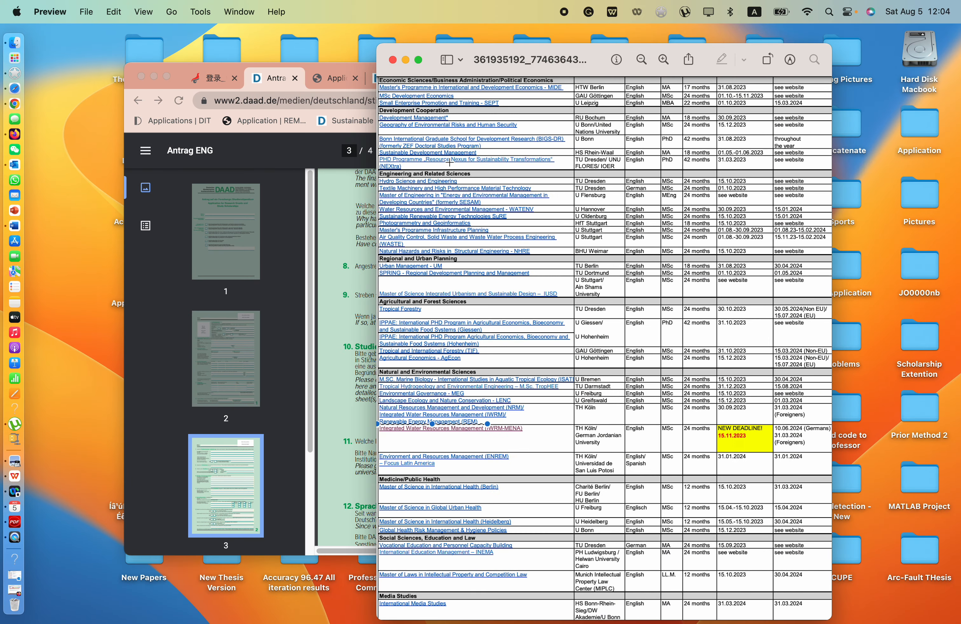
left_click_drag(478, 154, 371, 158)
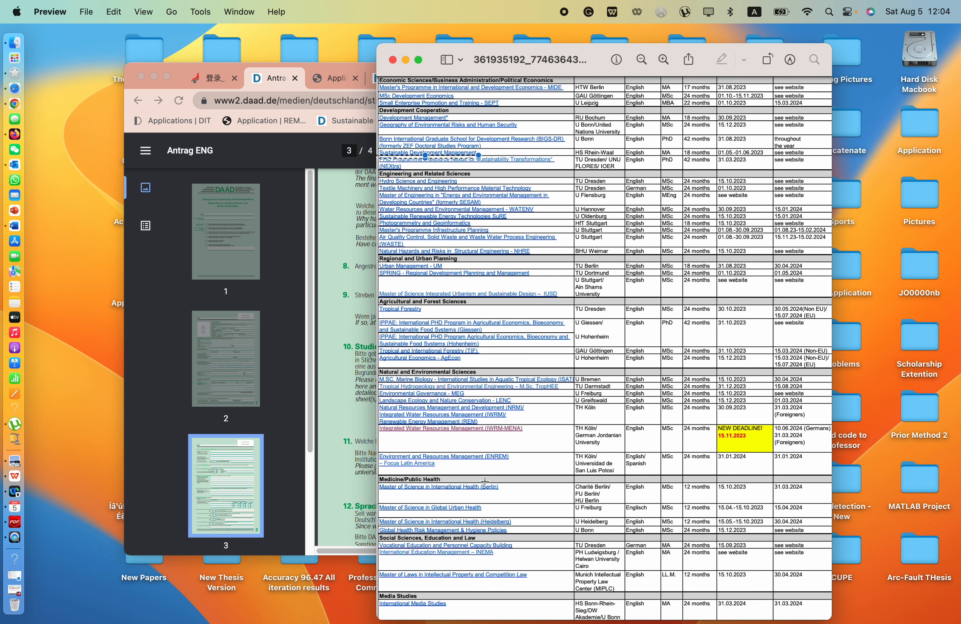
left_click_drag(445, 463, 380, 463)
left_click(329, 238)
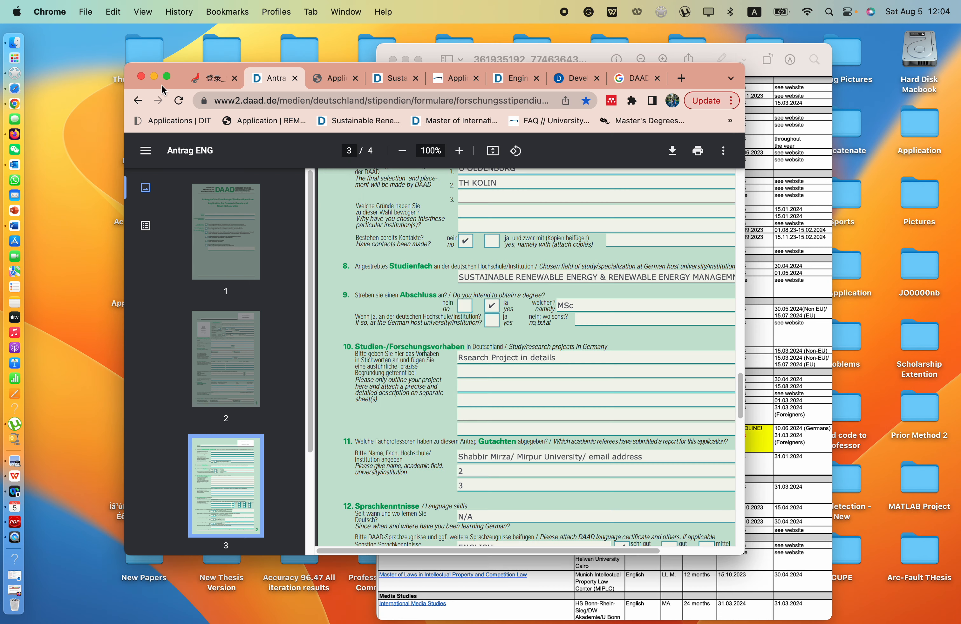
left_click(167, 76)
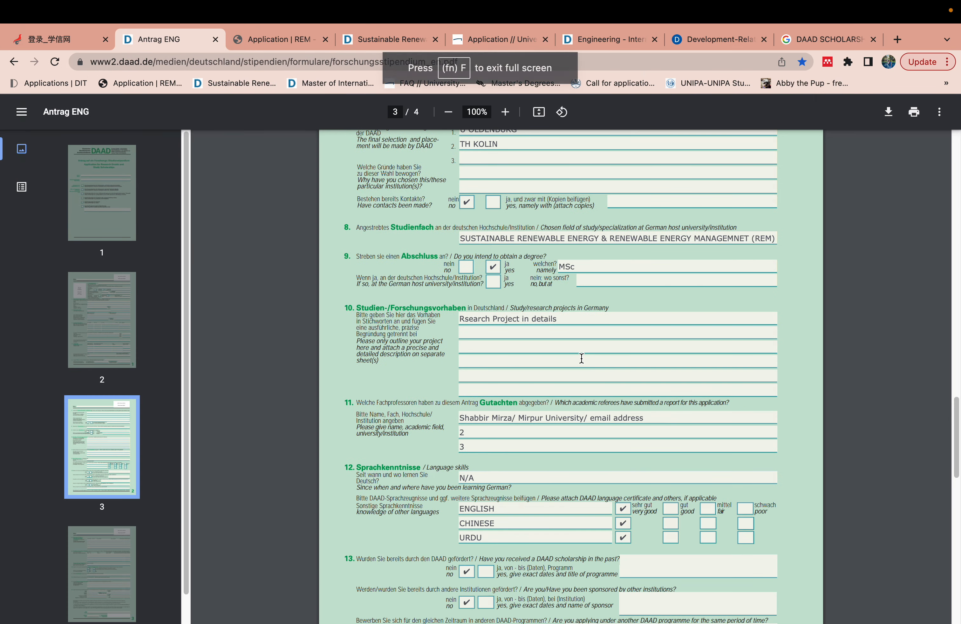
- Check the two chosen fields of study in section 8 and the intended degree in section 9
left_click_drag(601, 237, 461, 237)
left_click_drag(773, 238, 597, 253)
left_click(598, 253)
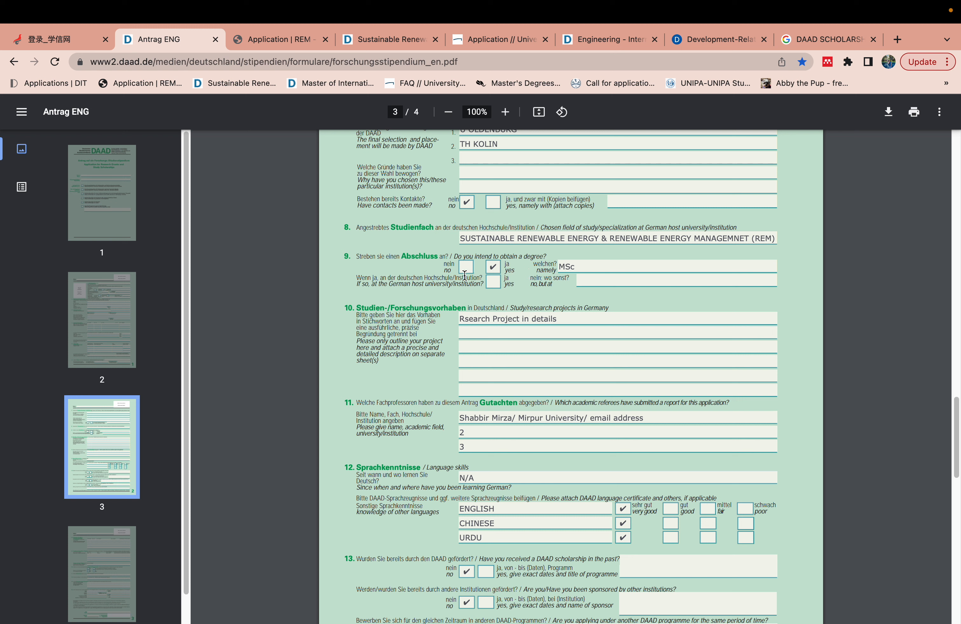
left_click(493, 271)
left_click(606, 271)
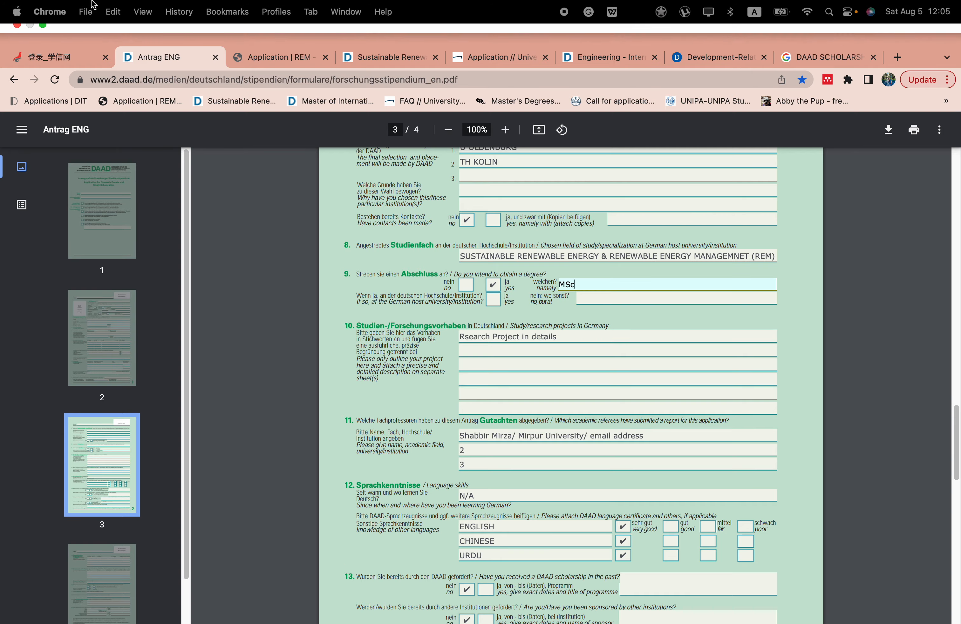
- Switch to Preview to check the degree listed for the programmes, and return to the full-screen form in Chrome
left_click(41, 32)
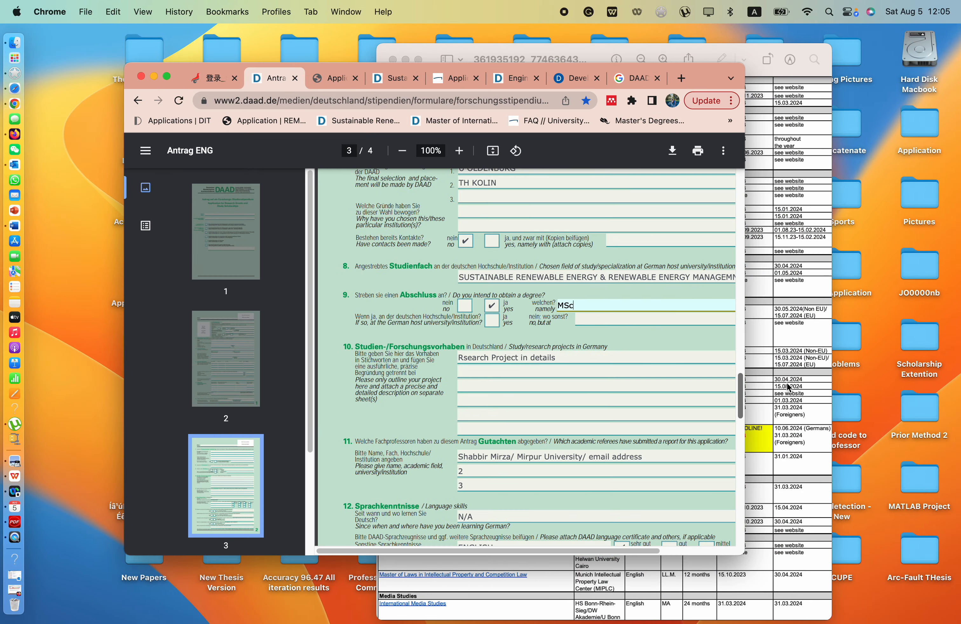
left_click(781, 380)
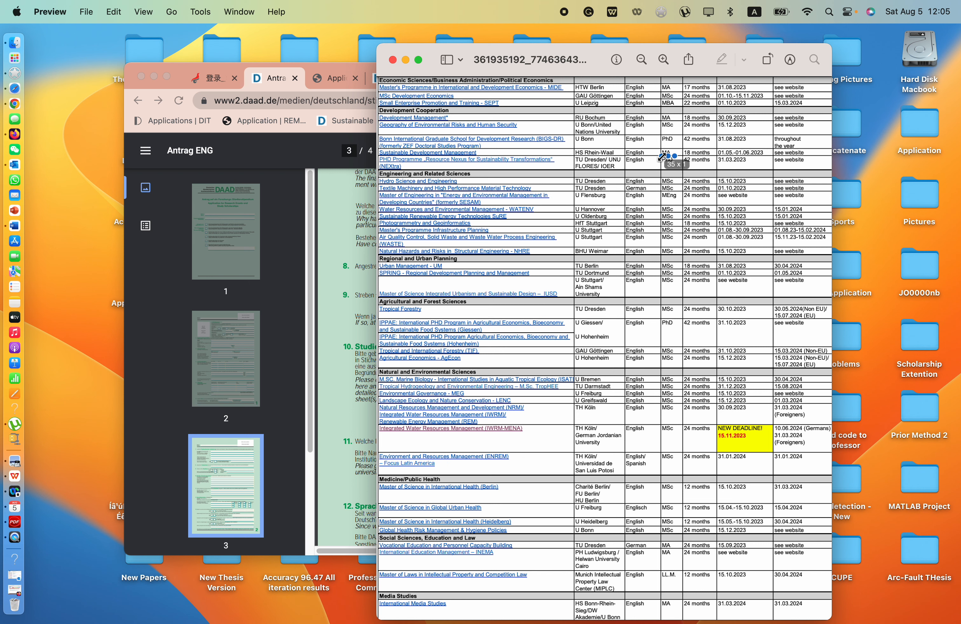
left_click(365, 225)
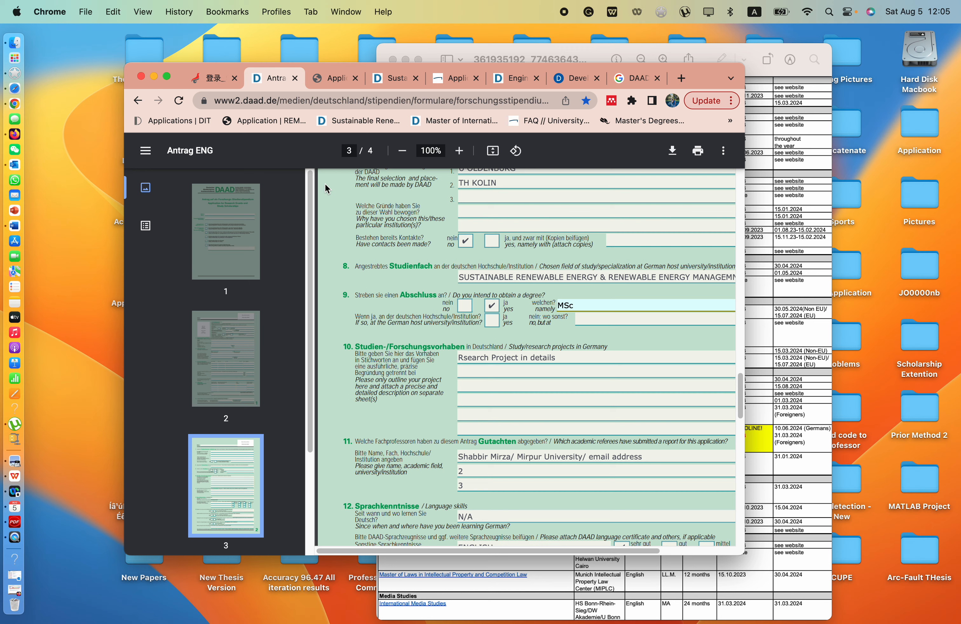
left_click(166, 76)
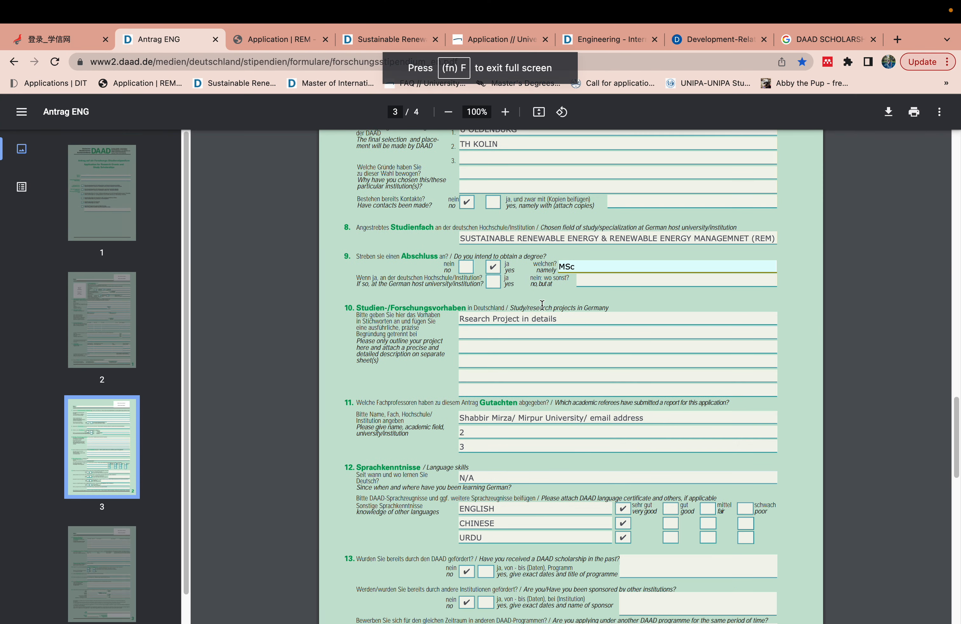
- Correct the study/research project entry in section 10 to "Research Project in details"
scroll(956, 438, "down", 5)
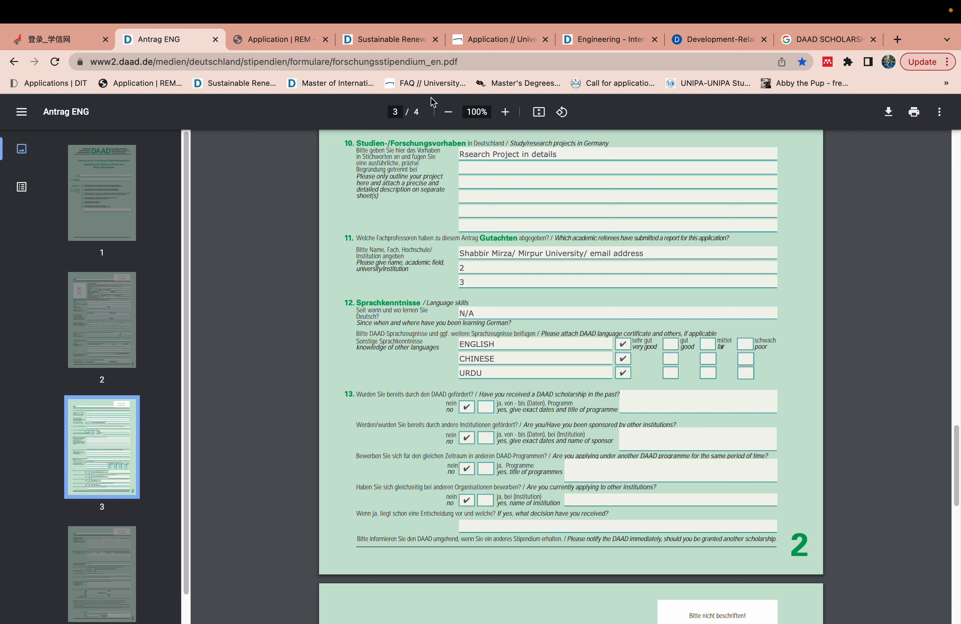
left_click(466, 157)
type("E")
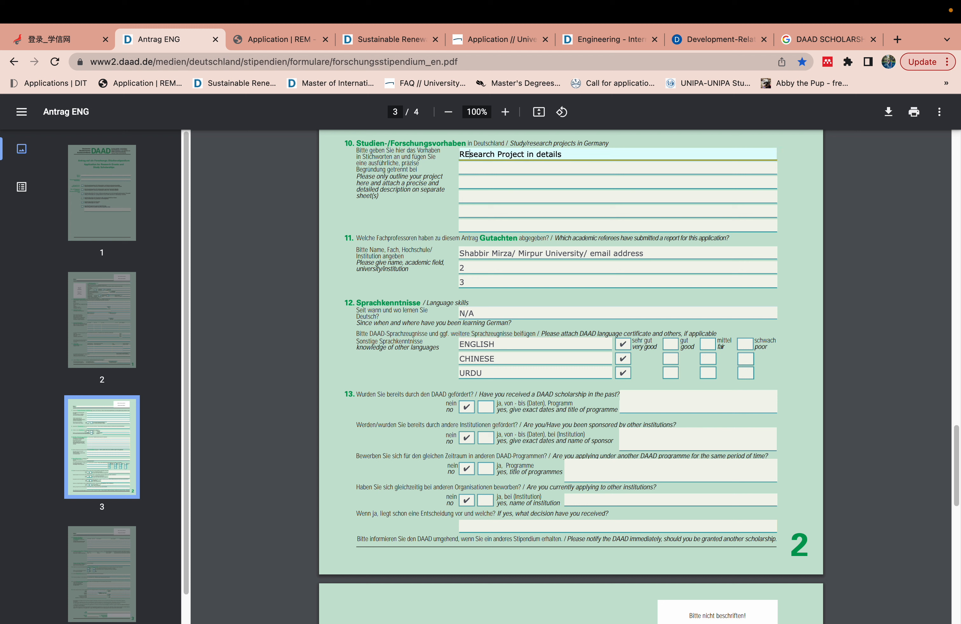
key("BackSpace")
type("e")
left_click(449, 263)
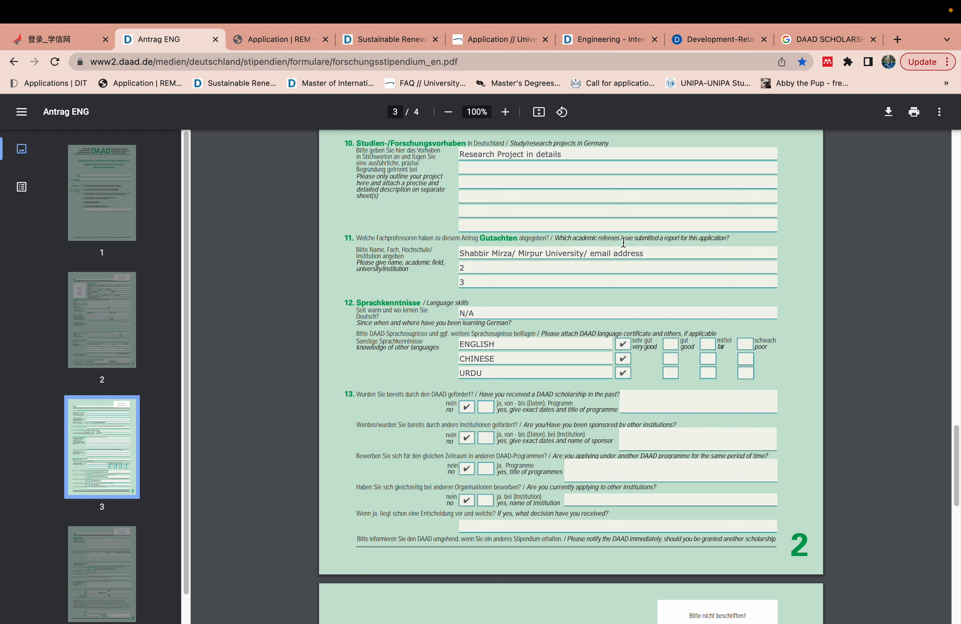
- Check the three academic referee lines in section 11, including the name, university and email address parts
left_click(506, 254)
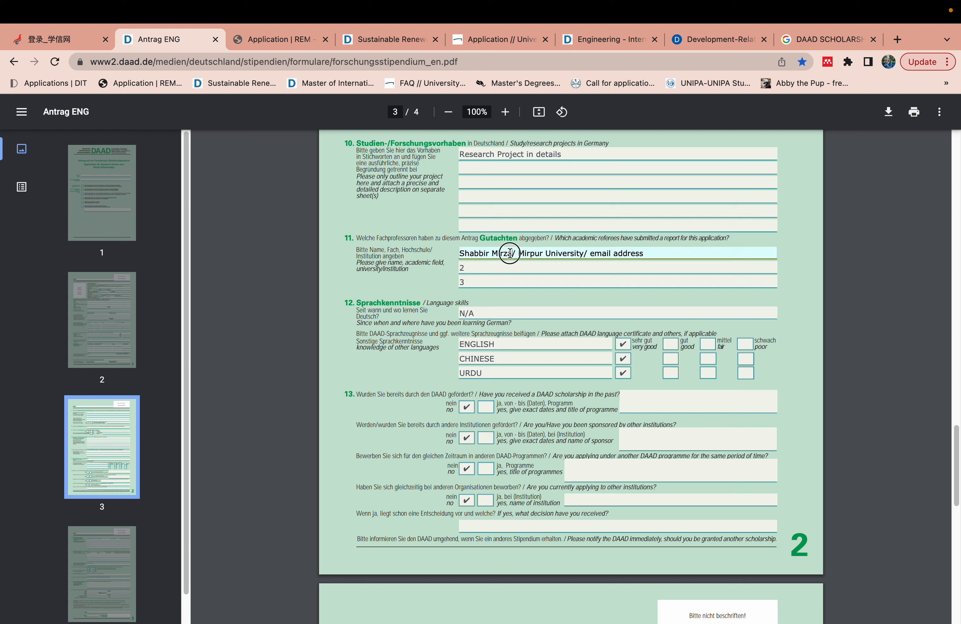
left_click(469, 254)
left_click(647, 253)
left_click(637, 268)
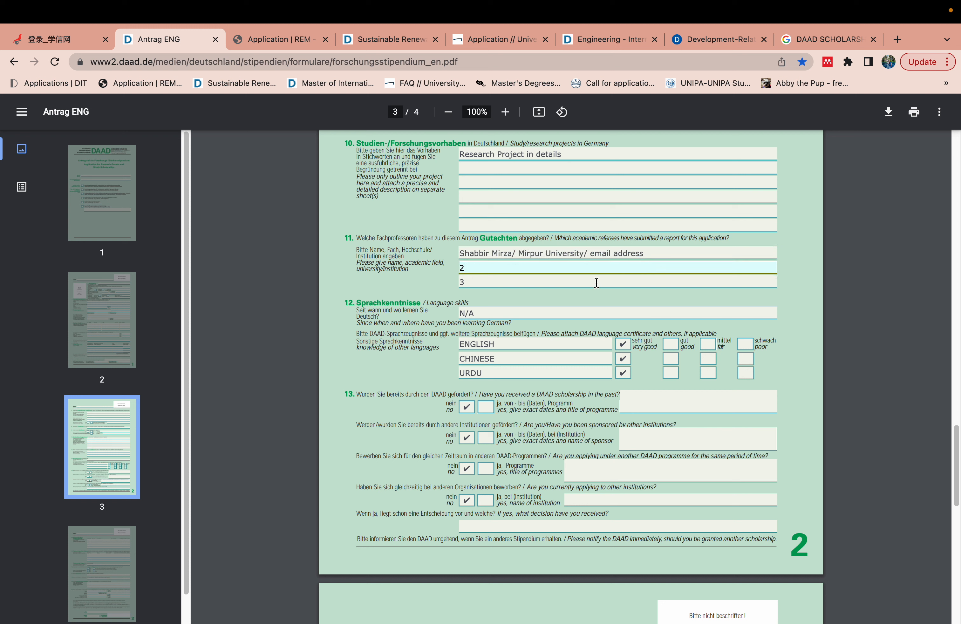
left_click(597, 283)
left_click(571, 301)
- Check the English, Chinese and Urdu entries under language skills in section 12
left_click(957, 443)
left_click_drag(957, 444, 957, 462)
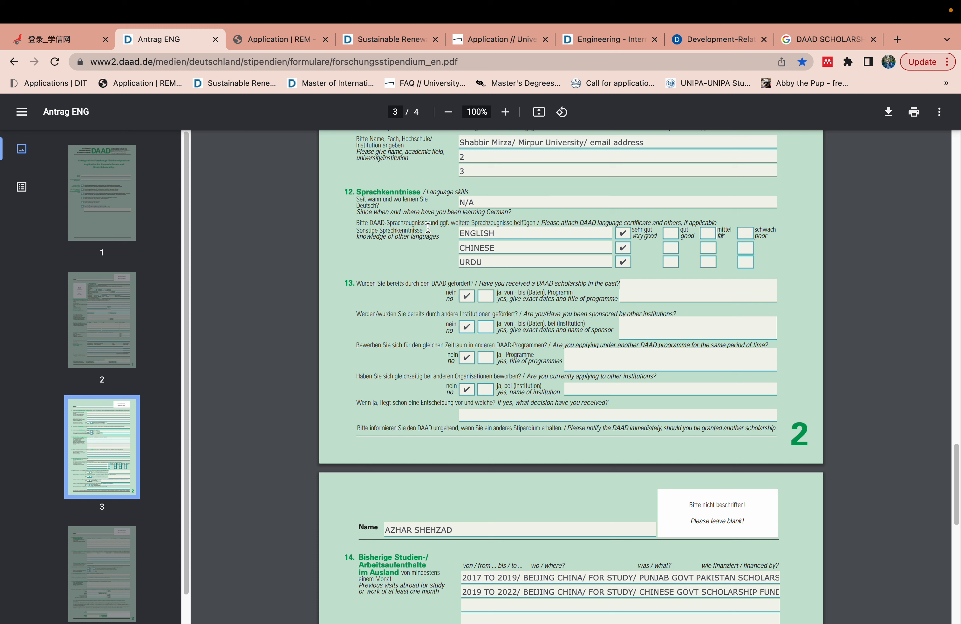
left_click_drag(953, 472, 954, 478)
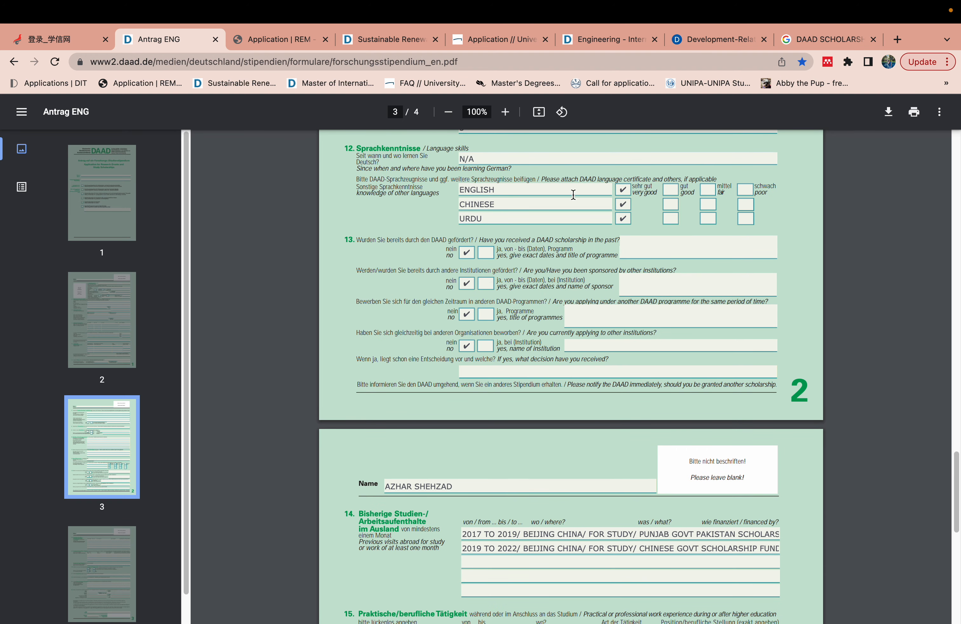
left_click(549, 192)
left_click(536, 208)
left_click(527, 219)
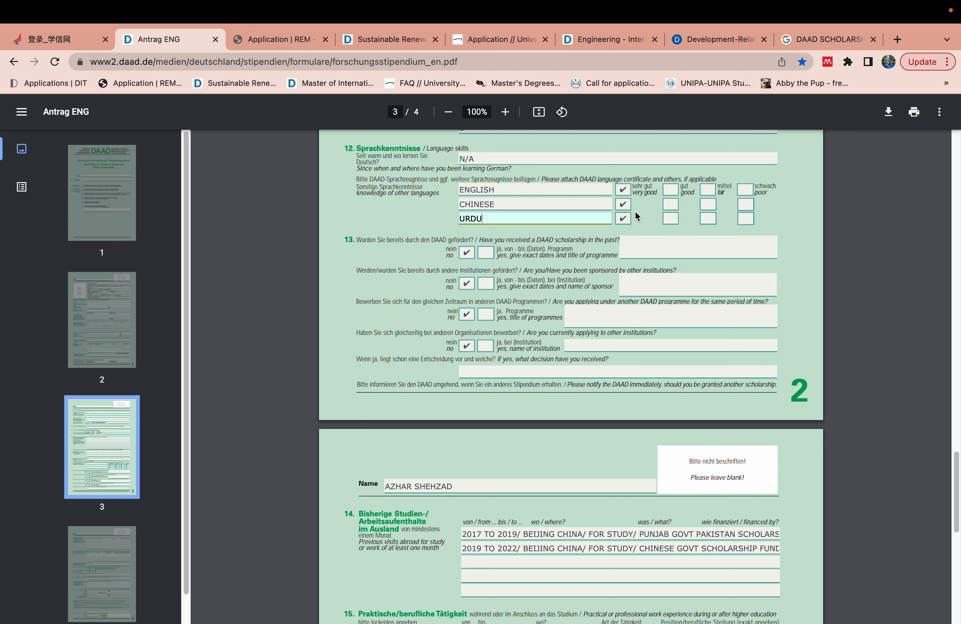
left_click(447, 216)
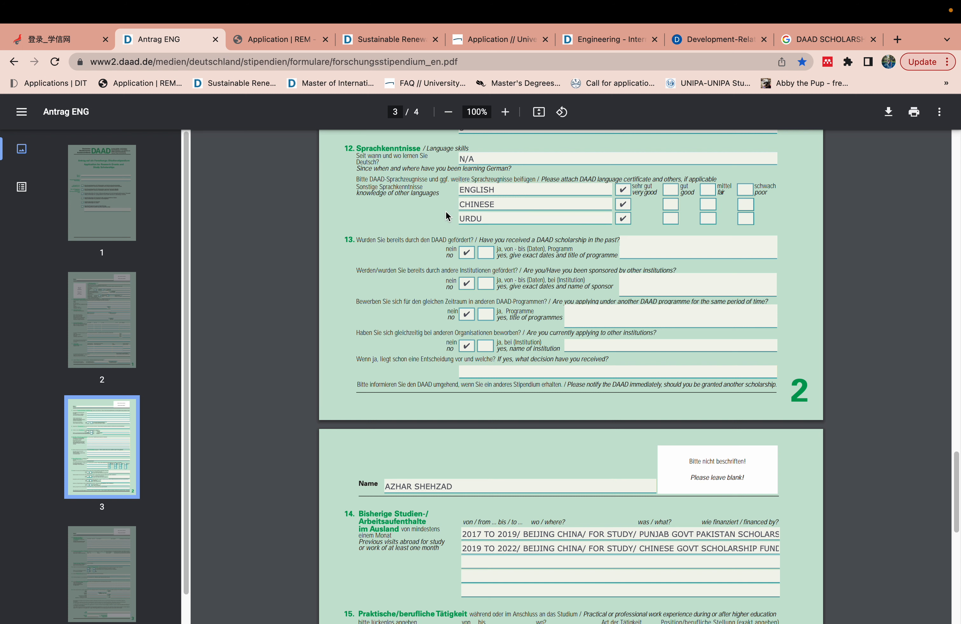
- Try the yes answer for applying under another DAAD programme in section 13 and switch back to no
left_click_drag(955, 466, 957, 477)
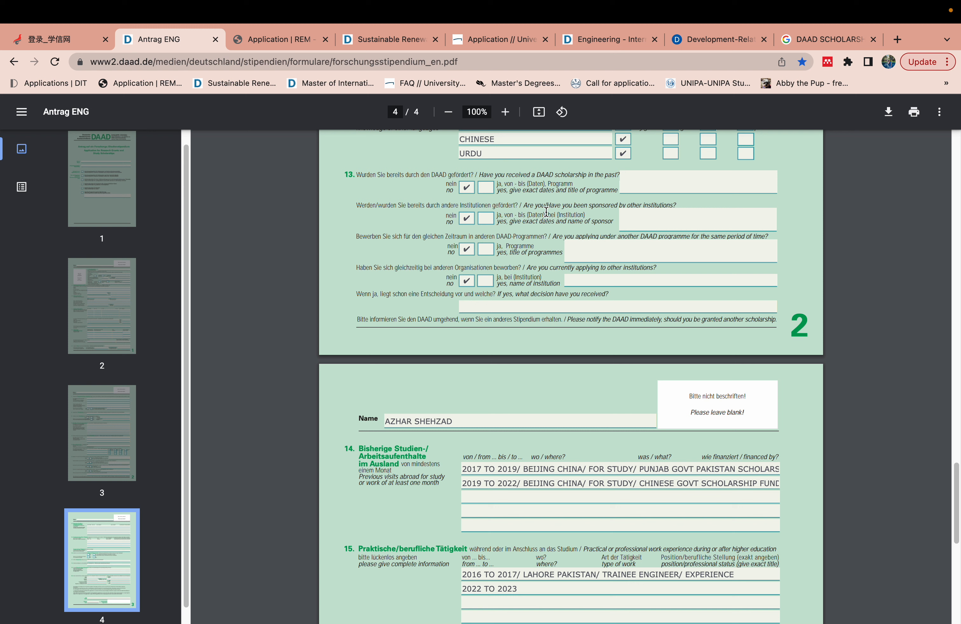
left_click(464, 225)
left_click(535, 244)
left_click(484, 251)
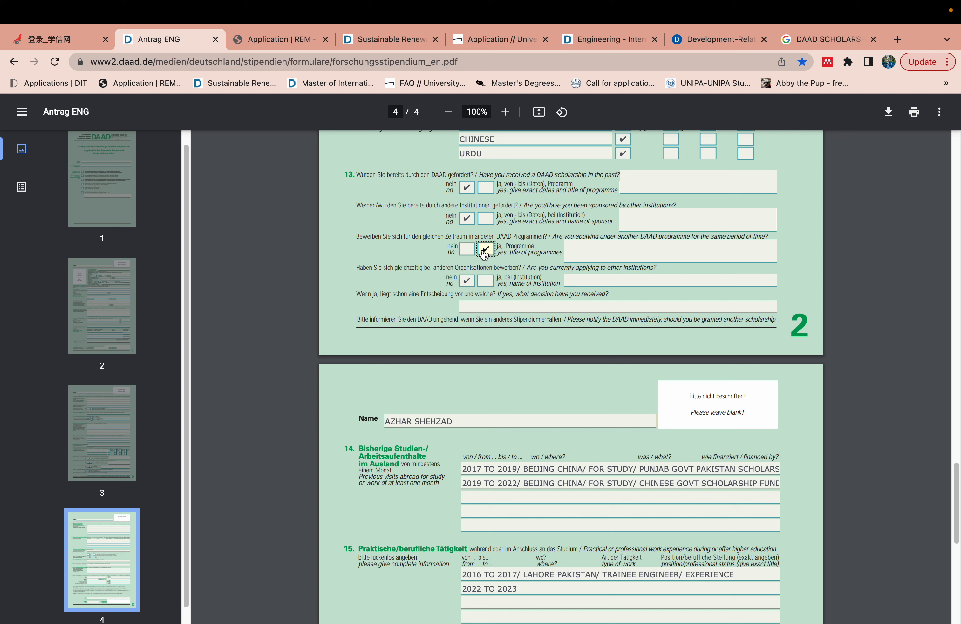
left_click(579, 249)
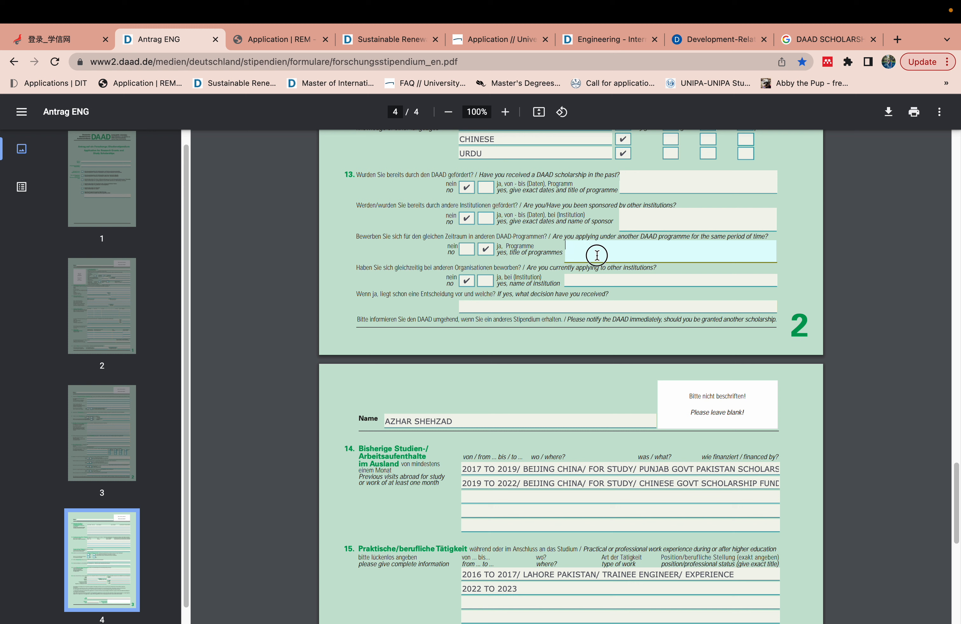
left_click(471, 251)
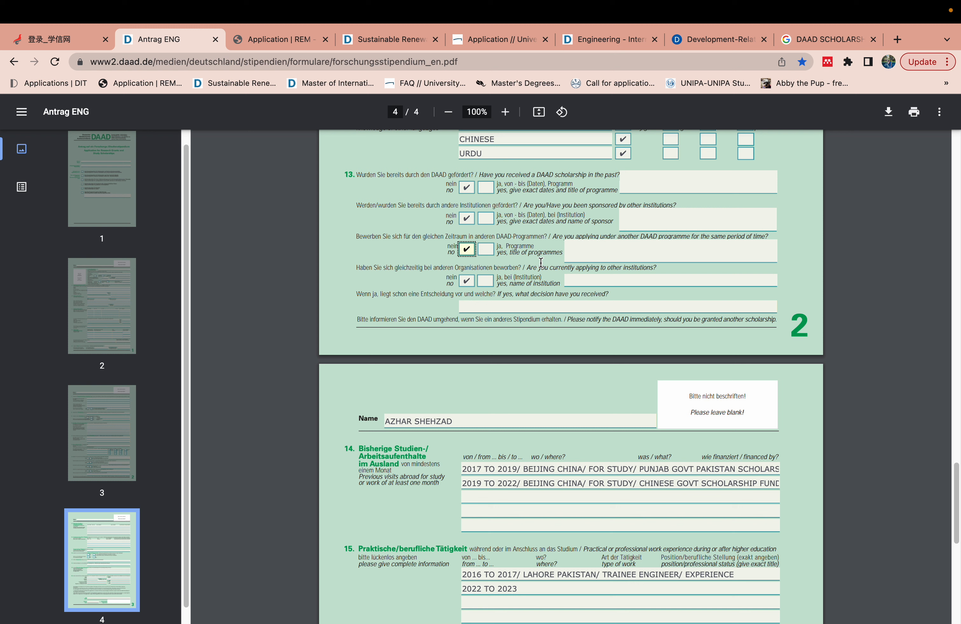
- Try the yes answer for currently applying to other institutions, visit its institution and decision fields, and switch back to no
left_click(487, 281)
left_click(566, 277)
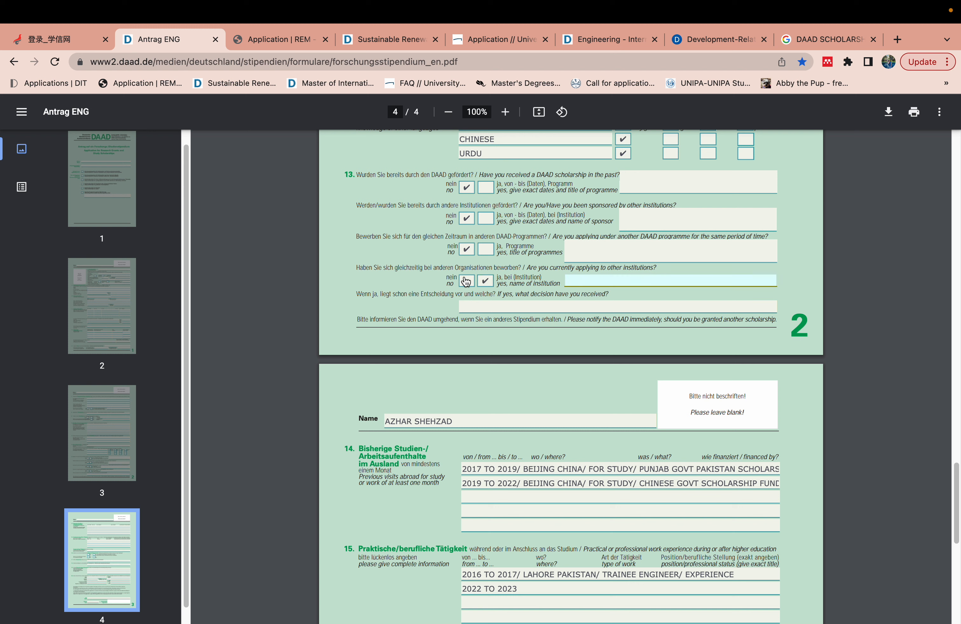
left_click(466, 281)
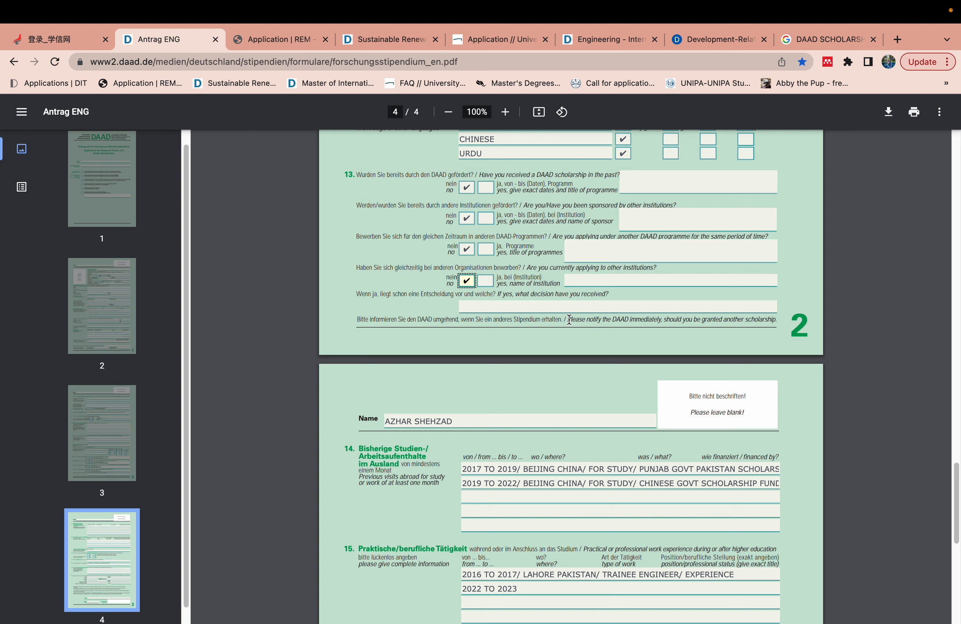
left_click(491, 285)
left_click(484, 308)
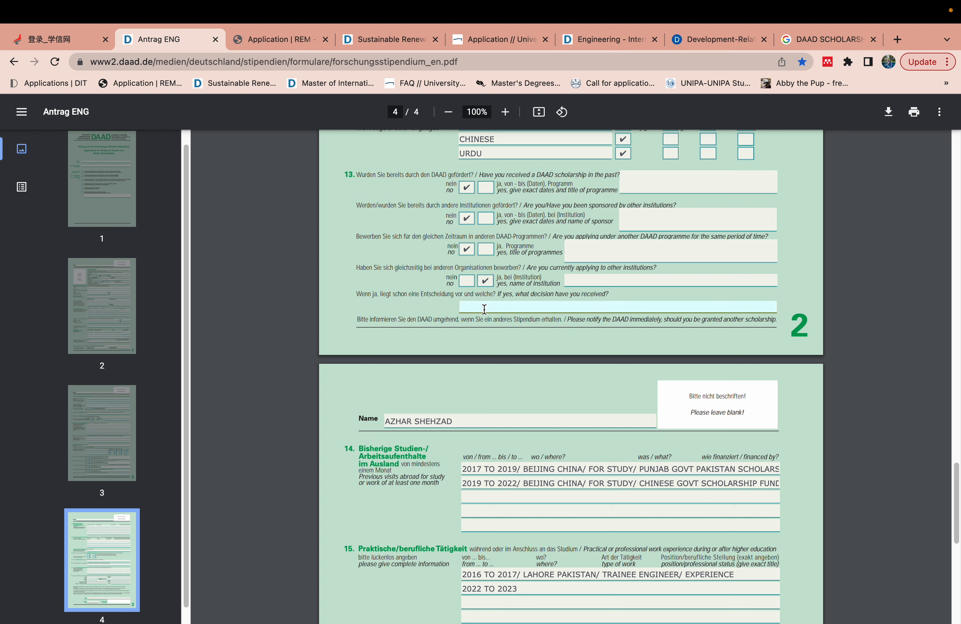
left_click(469, 284)
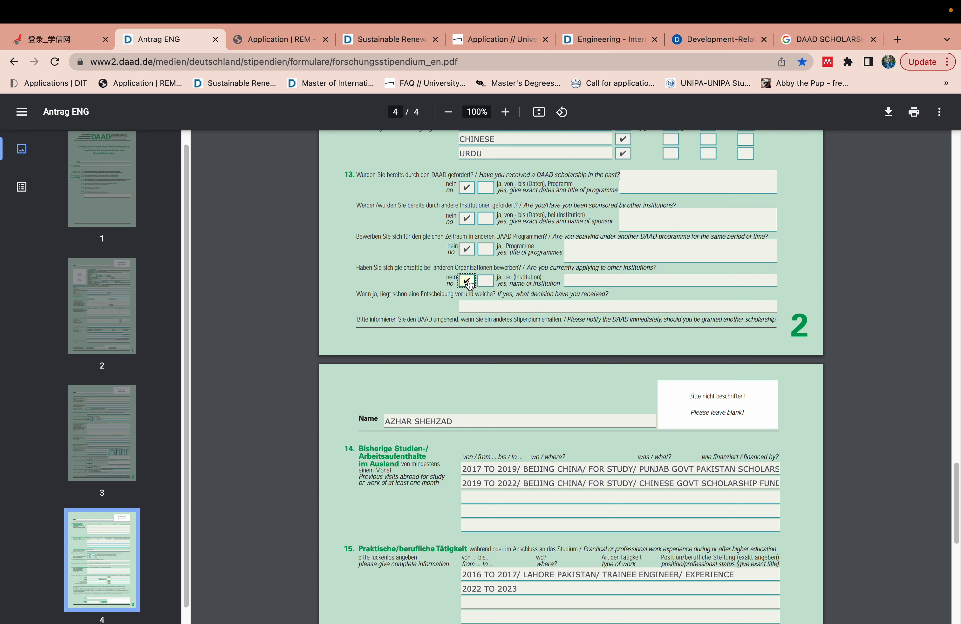
- Change the period of the second visit abroad in section 14 to 2022 TO 2023
left_click_drag(952, 496, 953, 542)
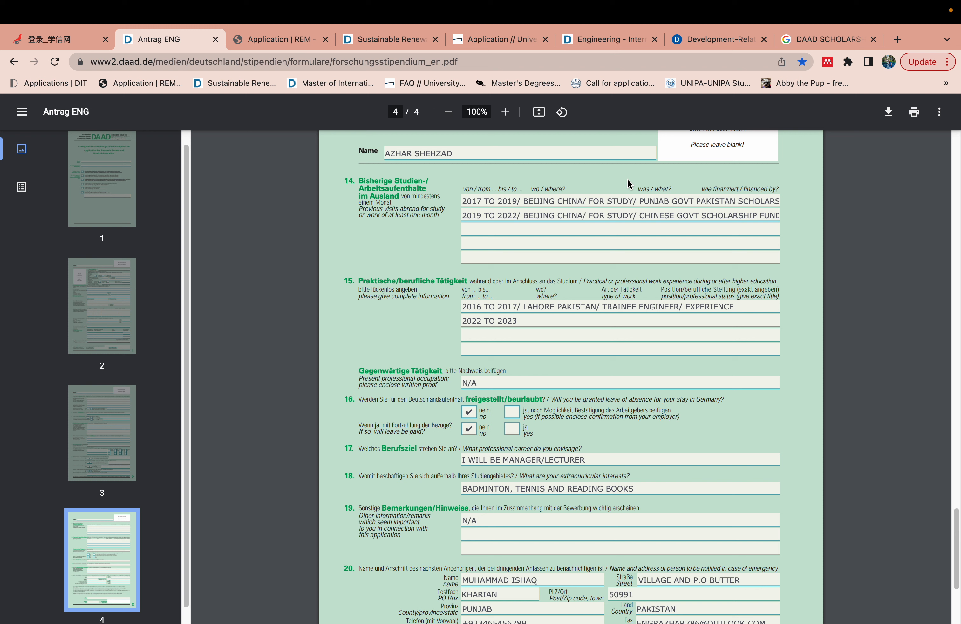
left_click(506, 205)
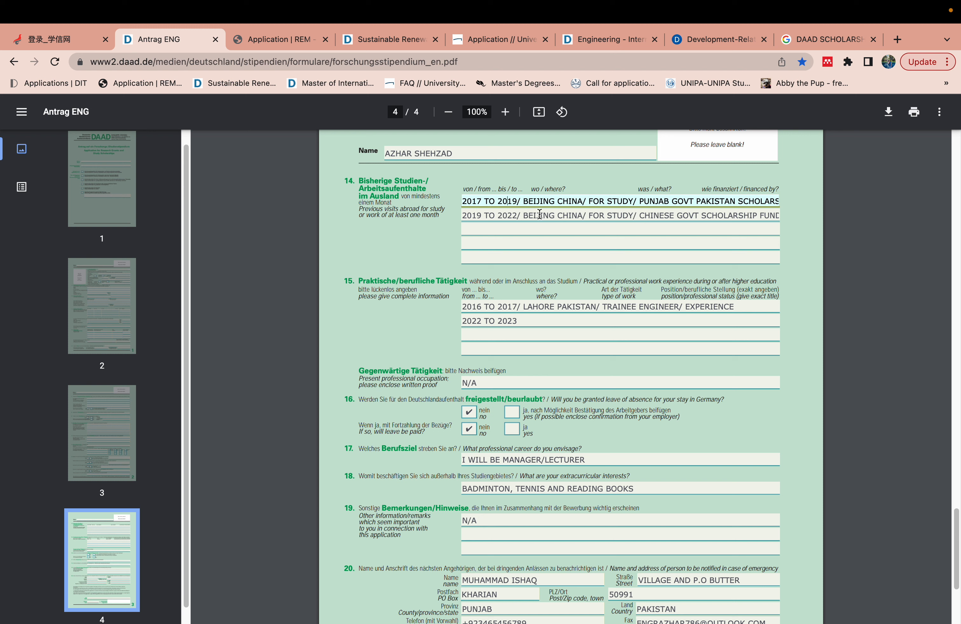
left_click(475, 212)
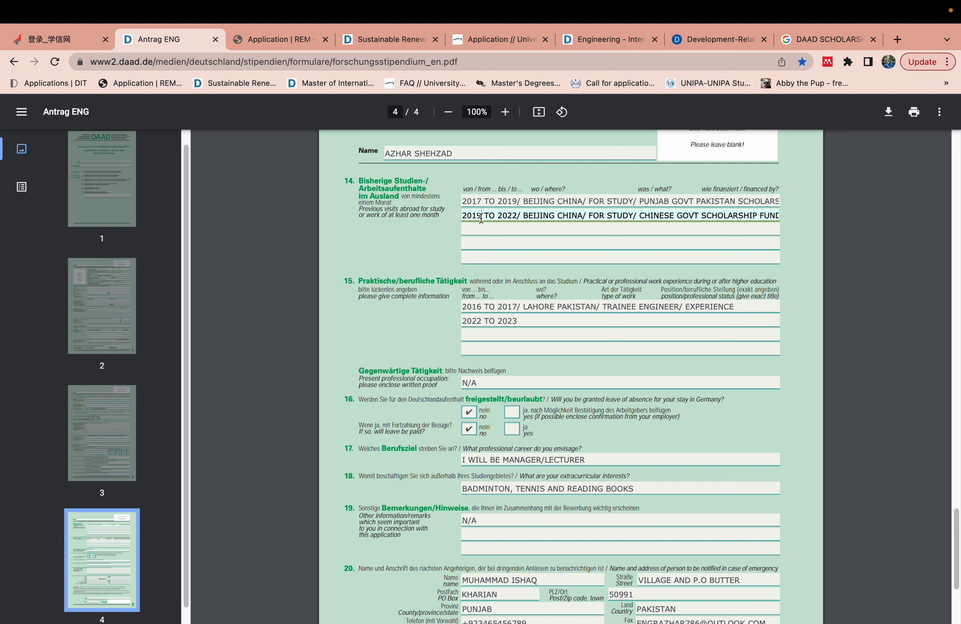
key("BackSpace")
key("BackSpace")
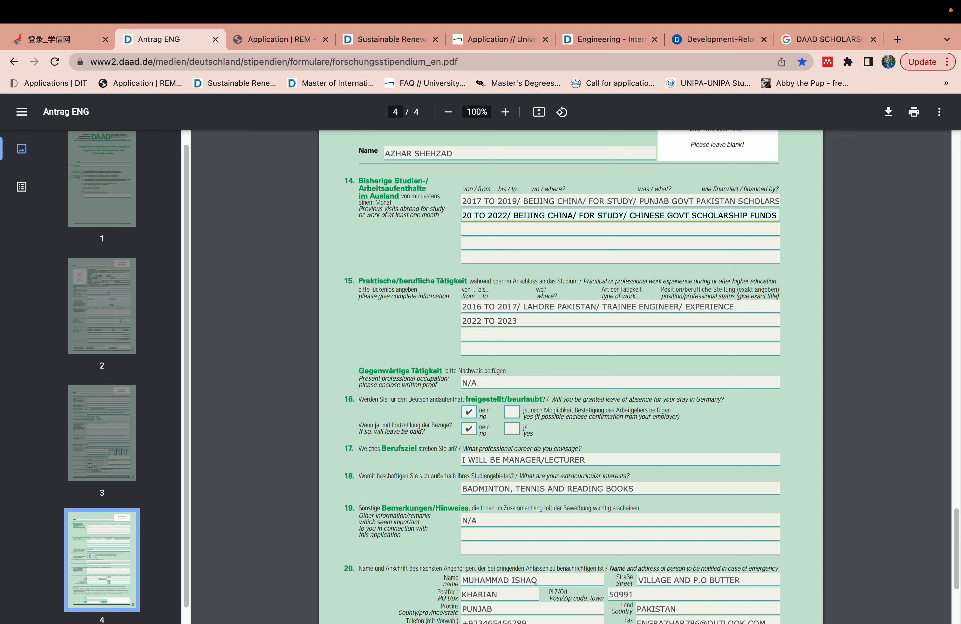
type("22")
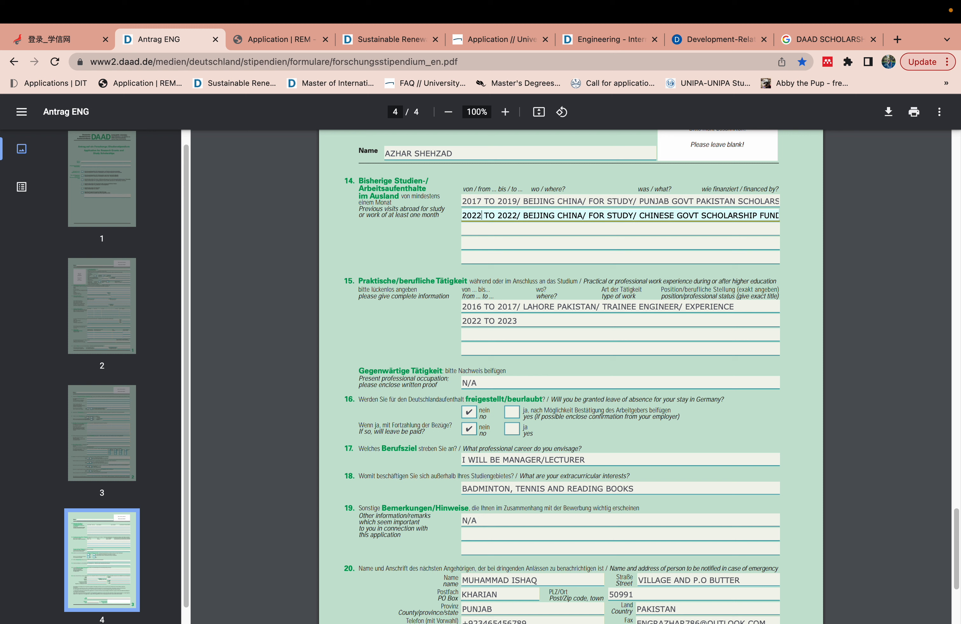
left_click(518, 214)
key("BackSpace")
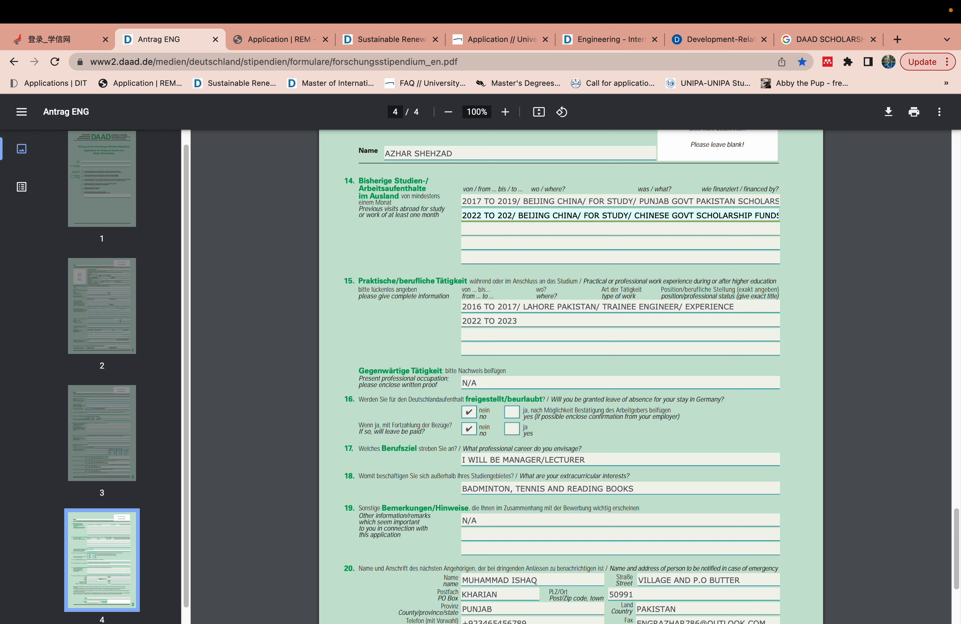
type("3")
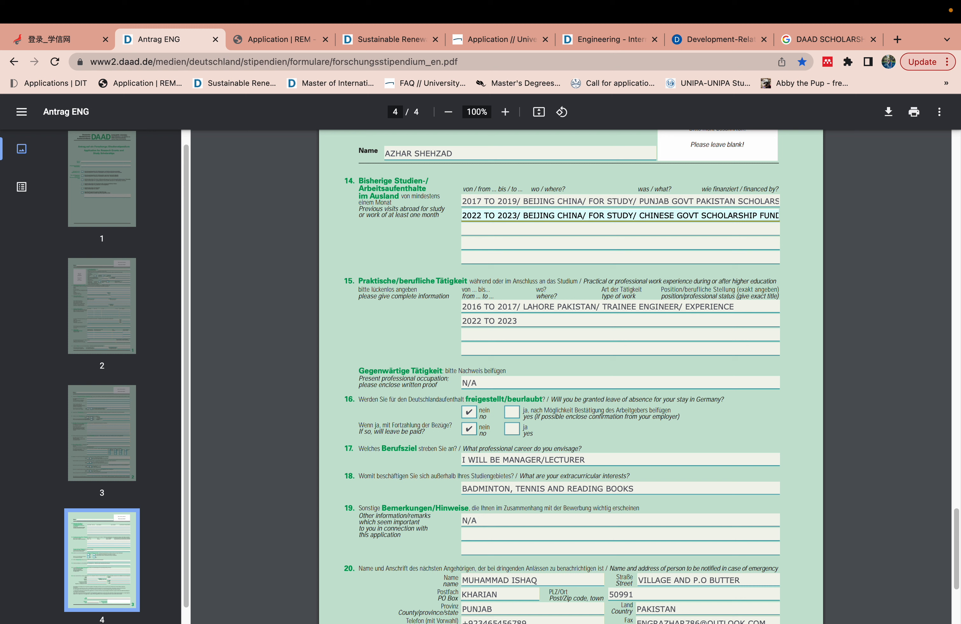
left_click(501, 279)
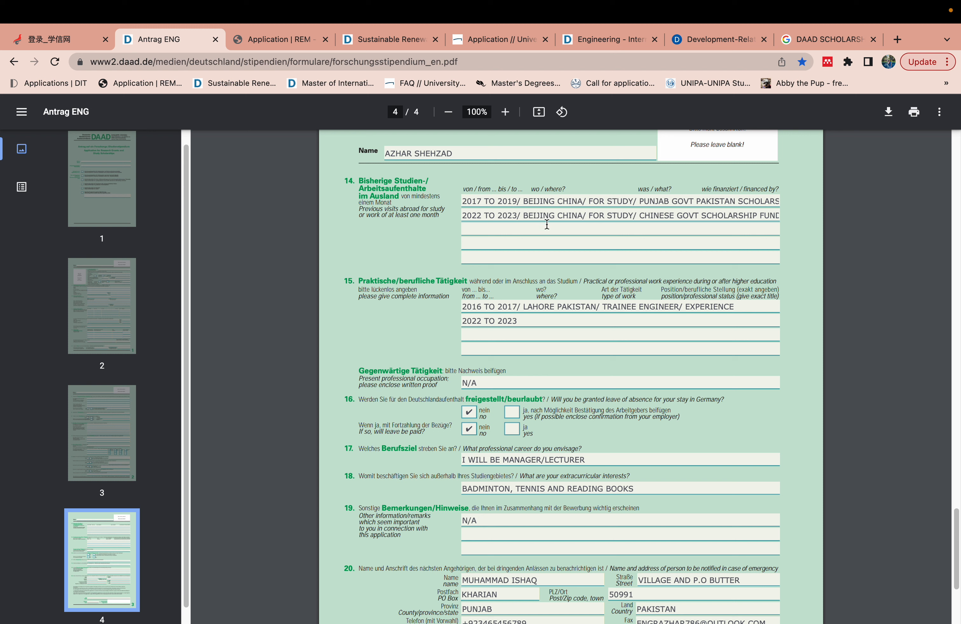
- Review the period, place, purpose and funding parts of both visits abroad in section 14
left_click(535, 201)
left_click(525, 213)
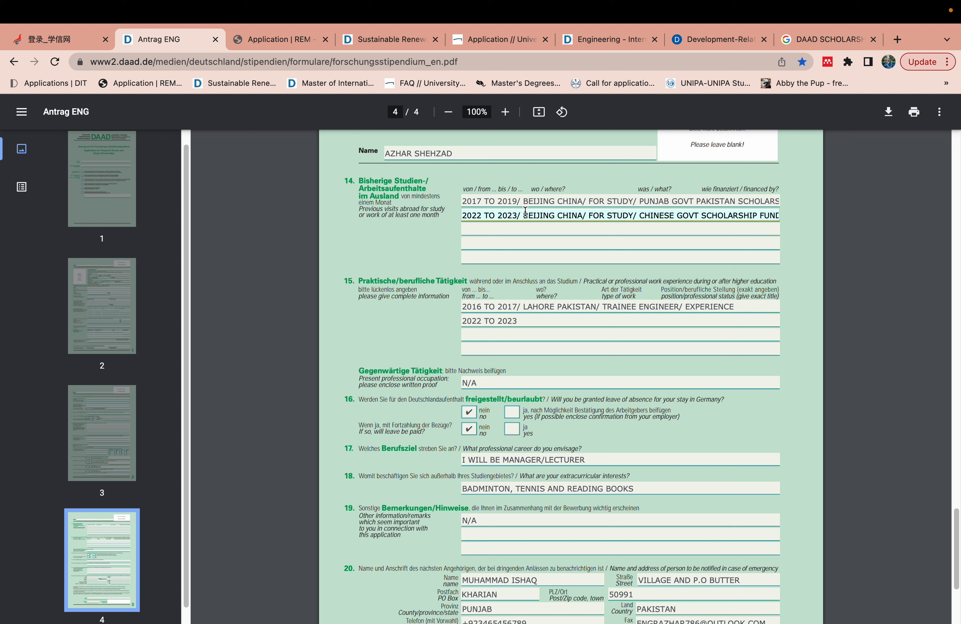
left_click(494, 203)
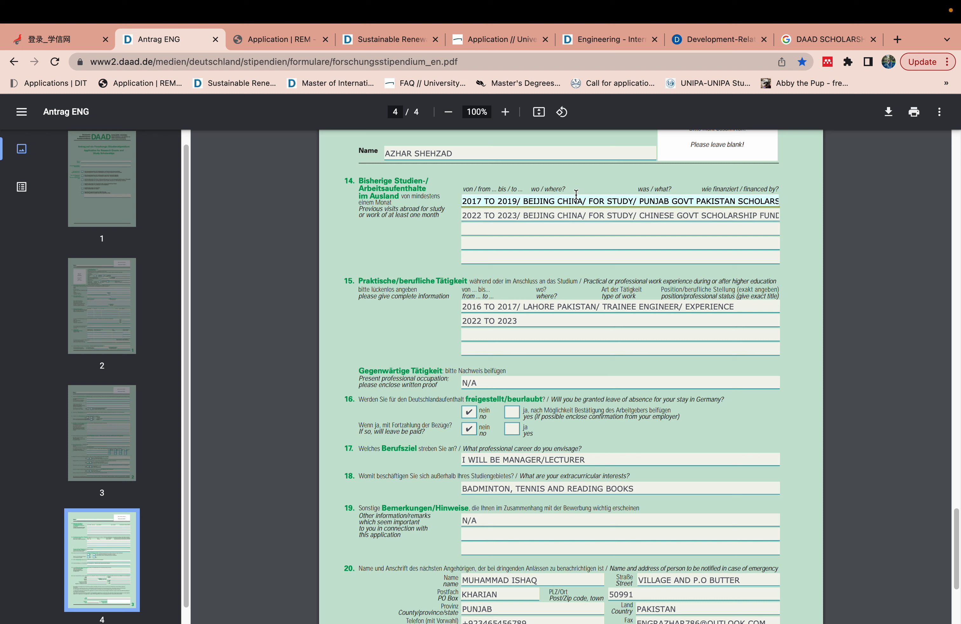
left_click(507, 215)
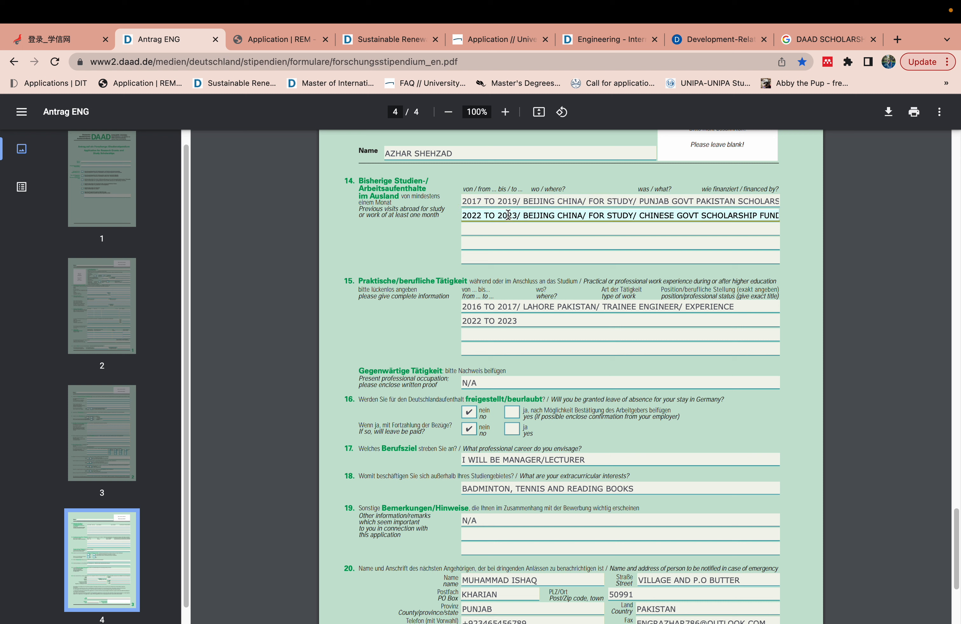
left_click_drag(644, 216, 685, 221)
left_click(504, 203)
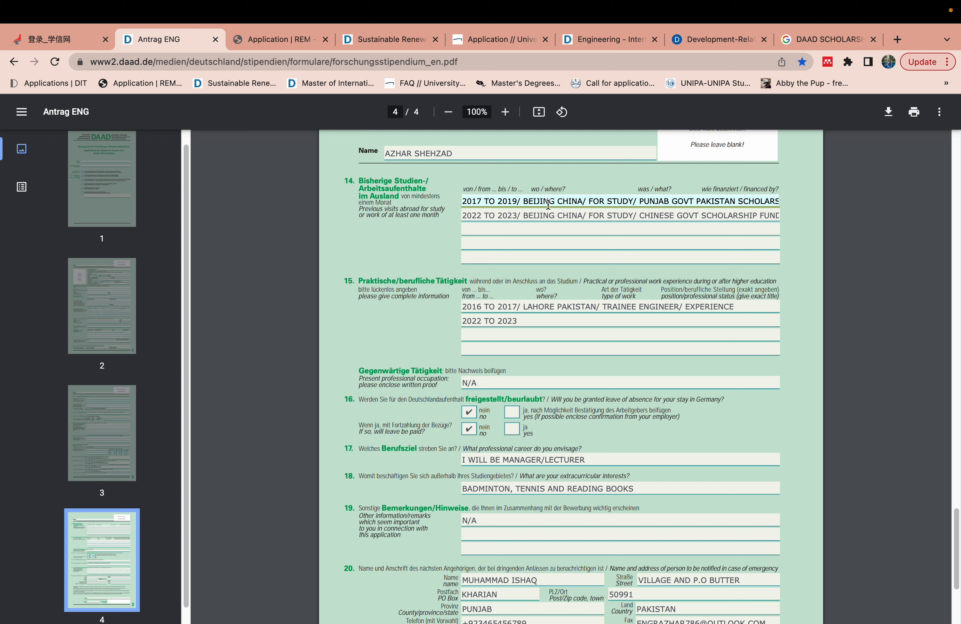
left_click(611, 201)
left_click(628, 201)
- Review the period of the first work experience entry in section 15
left_click(957, 509)
left_click_drag(957, 508, 957, 514)
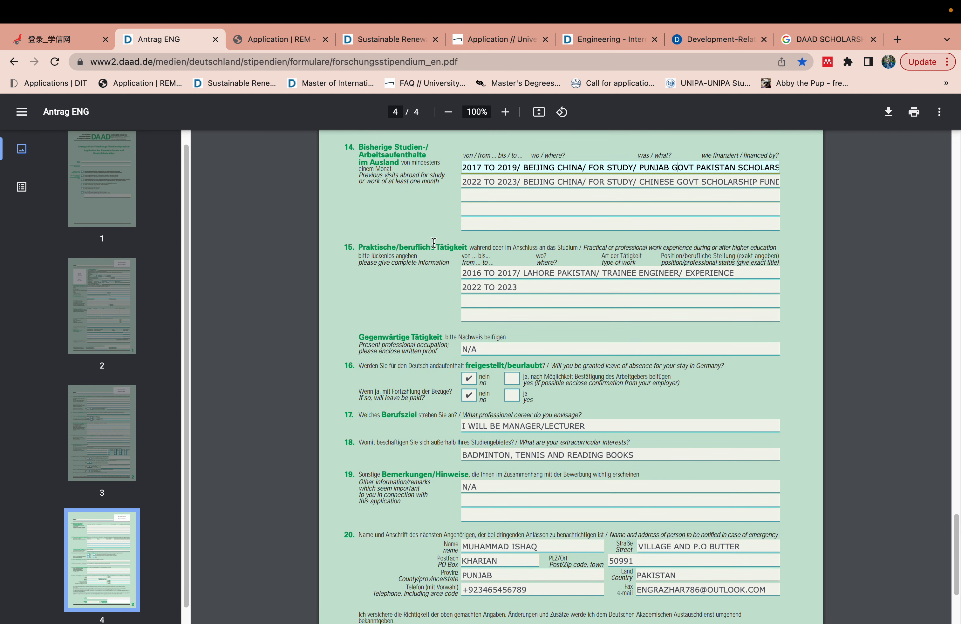
left_click(502, 259)
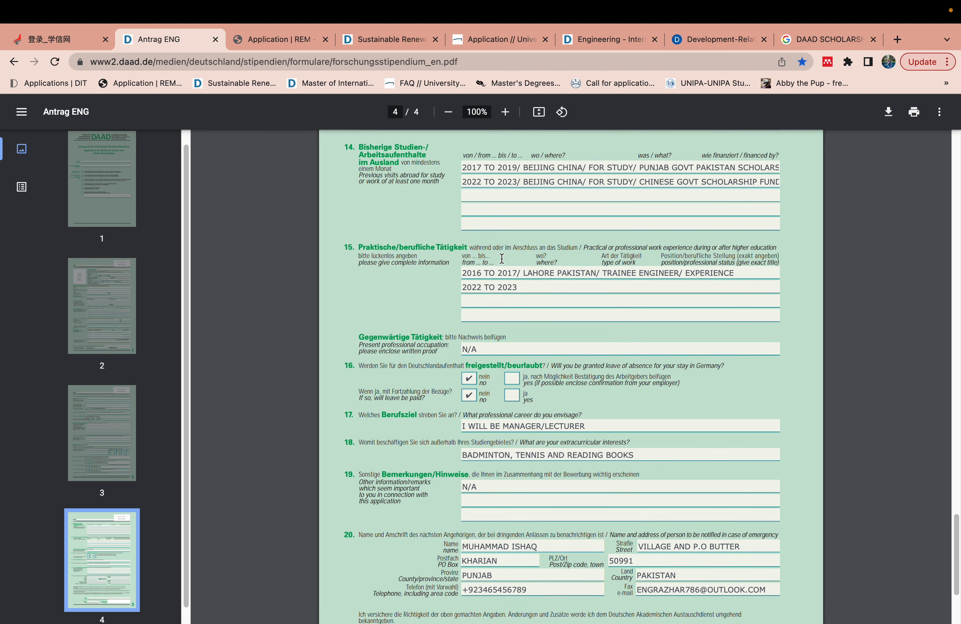
left_click(475, 272)
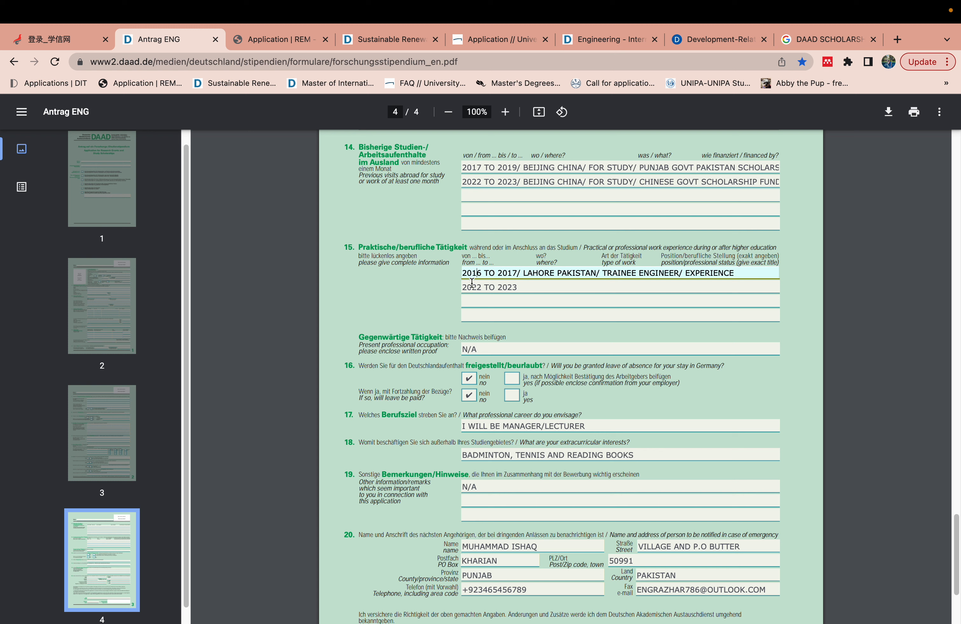
- Try placeholder entries 3 and 4 in the empty third and fourth lines of section 15 and clear both again
left_click(502, 298)
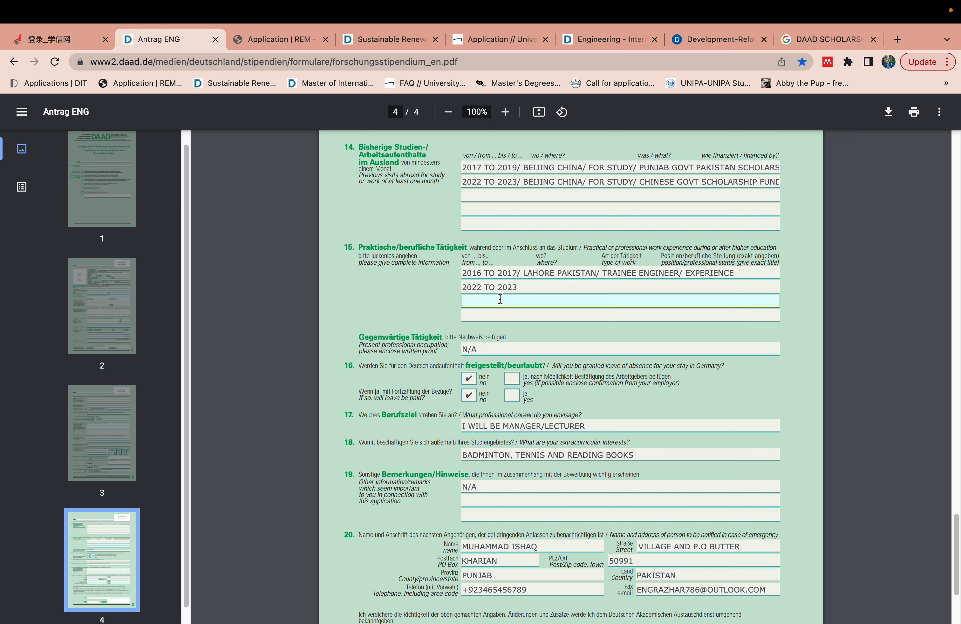
type("3")
left_click(485, 316)
type("4")
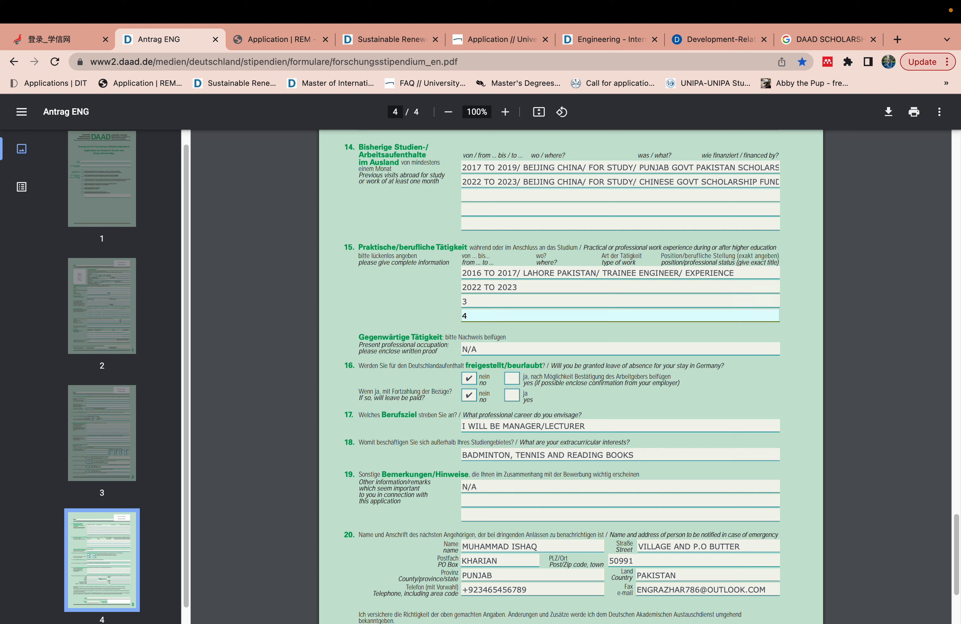
key("BackSpace")
left_click(473, 304)
key("BackSpace")
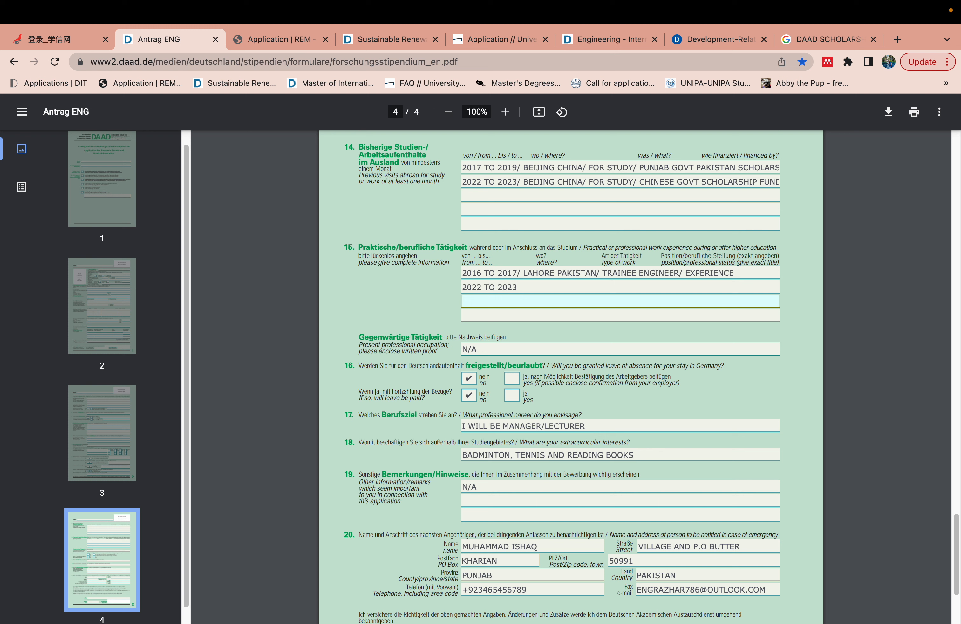
left_click(414, 307)
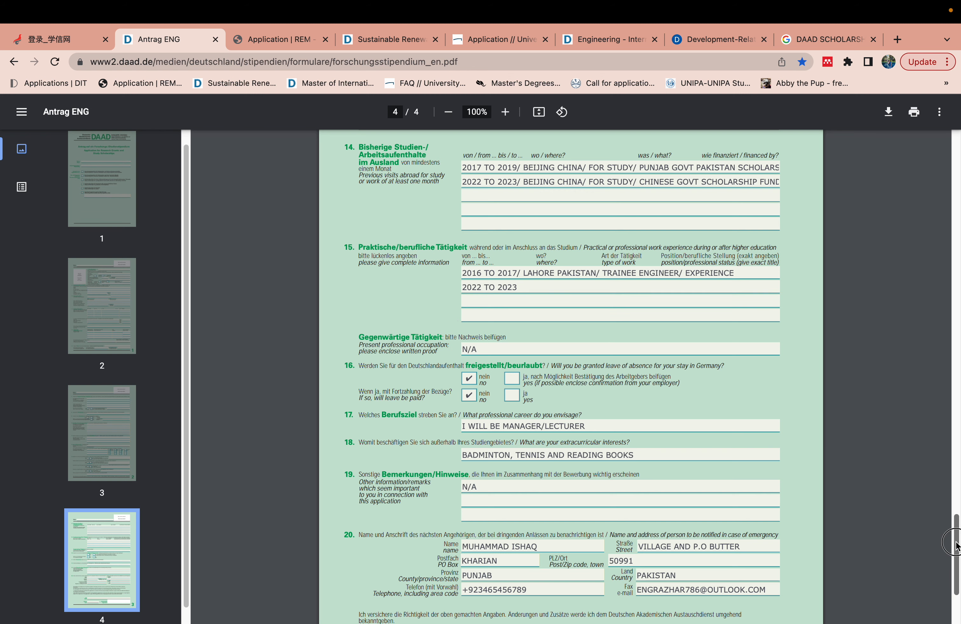
- Review the envisaged professional career in section 17 and the extracurricular interests in section 18
scroll(954, 543, "down", 5)
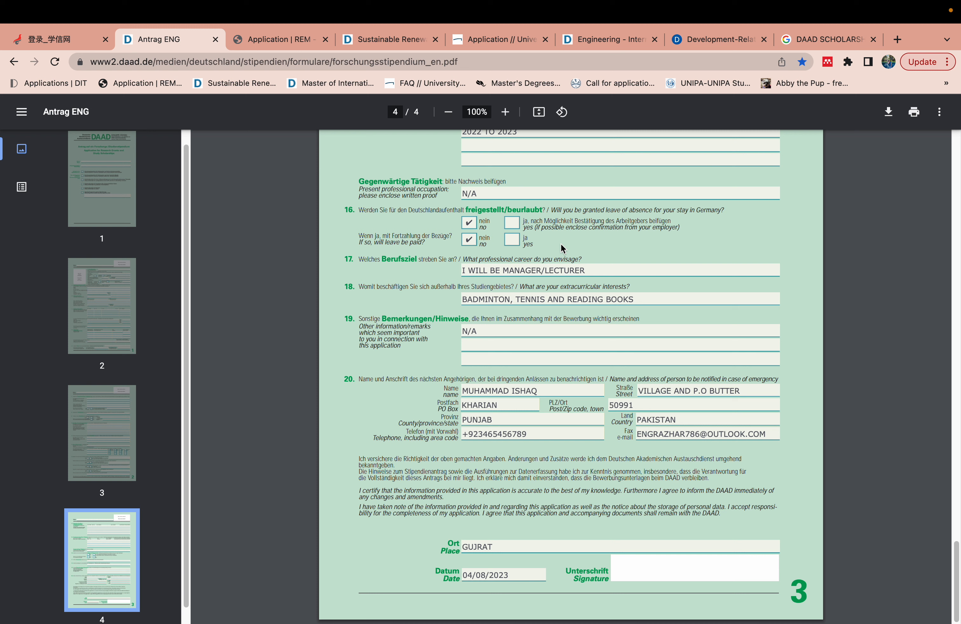
left_click(542, 271)
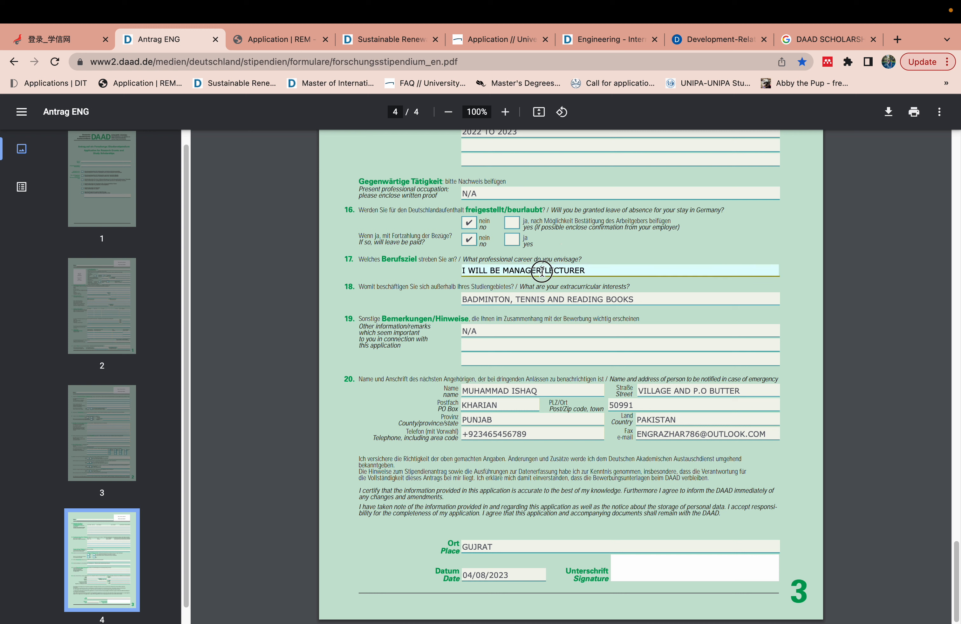
left_click(574, 278)
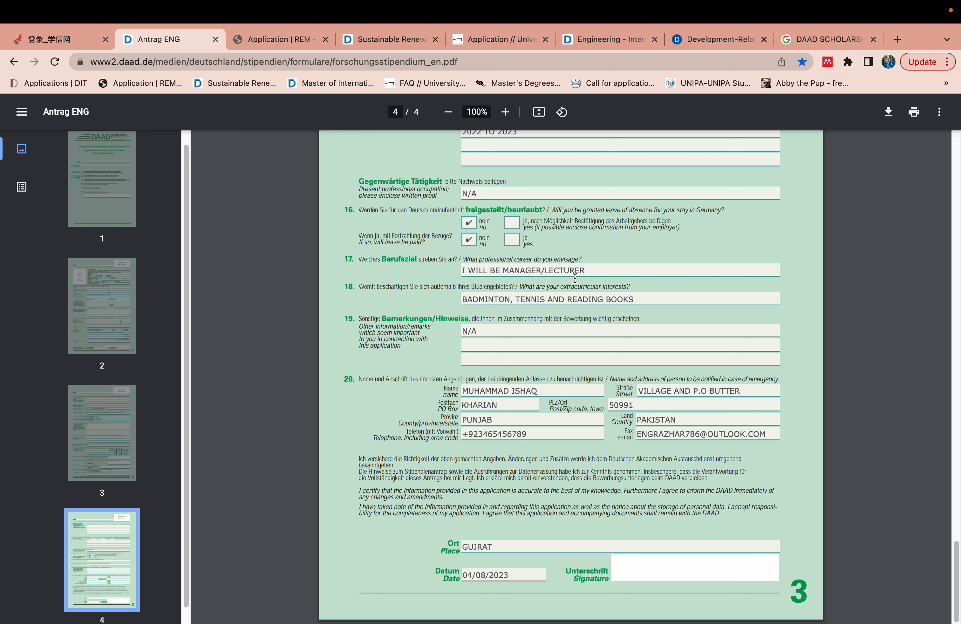
left_click(547, 290)
left_click(491, 299)
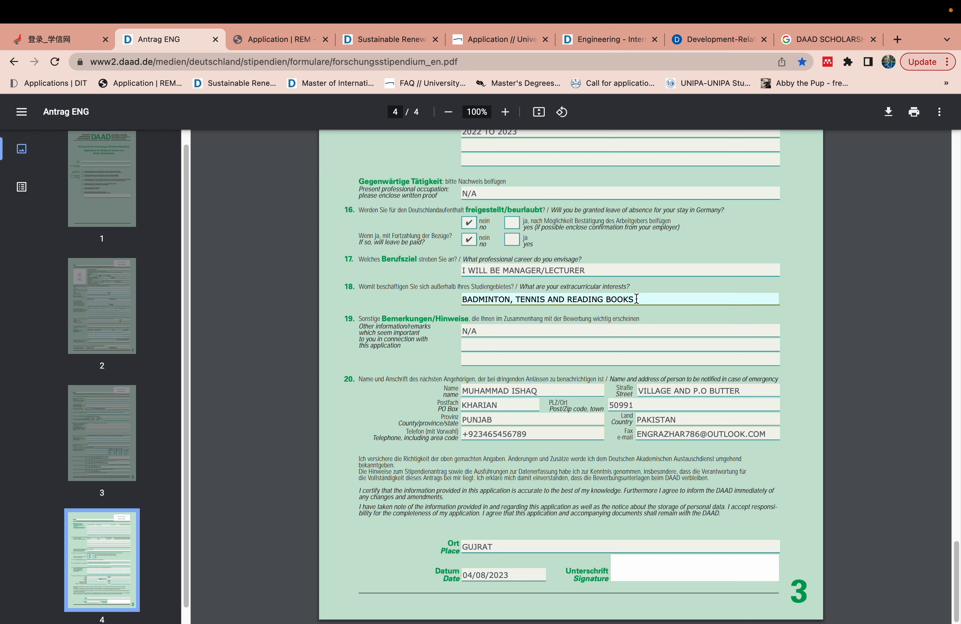
left_click(626, 299)
- Check the filled first line and the empty last line for other remarks in section 19
left_click(485, 333)
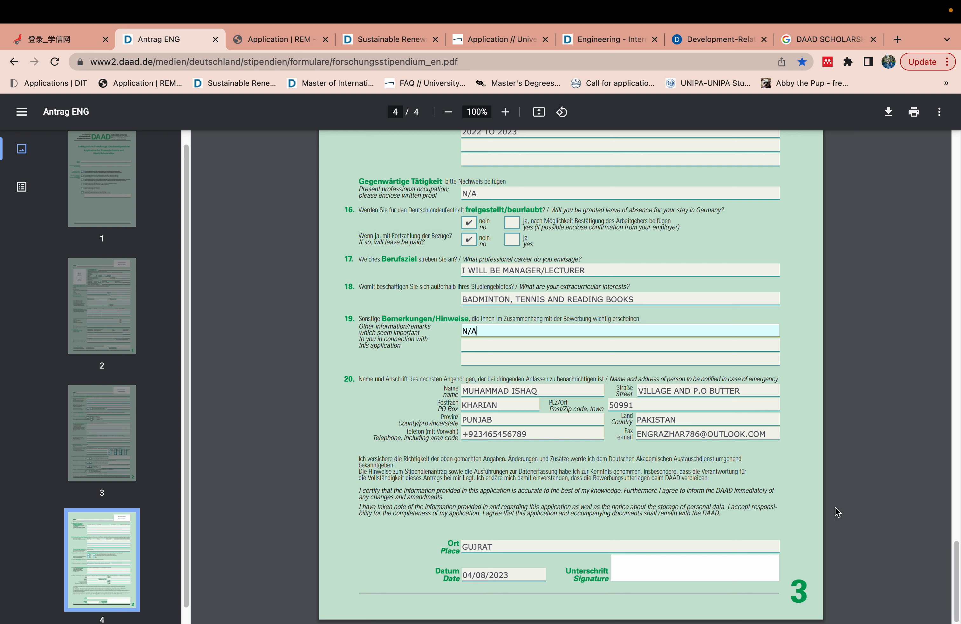
left_click(506, 359)
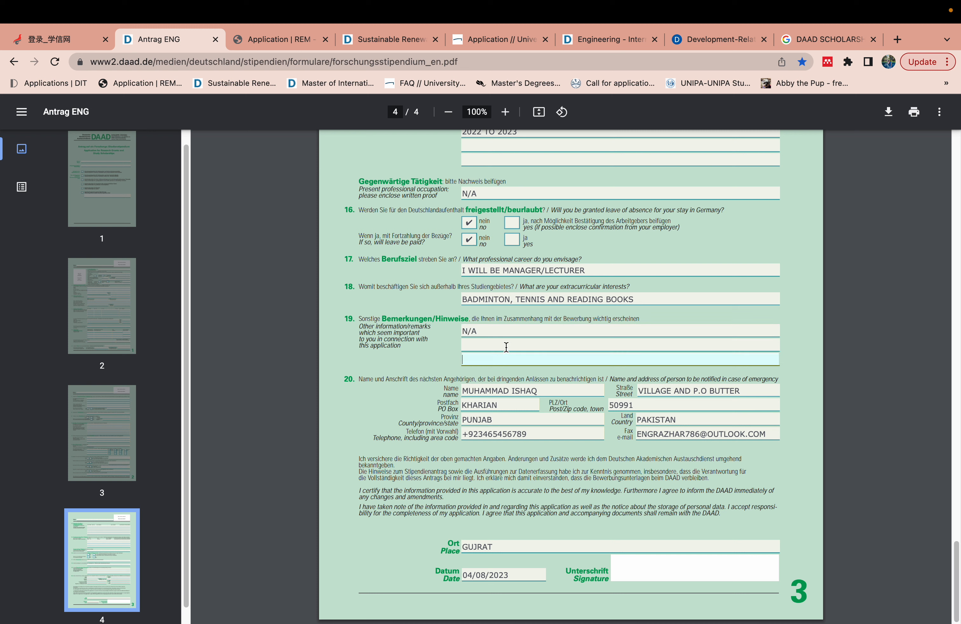
left_click(425, 370)
- Review the emergency contact's PO box, zip code, province, country, telephone and e-mail fields in section 20
left_click(514, 405)
left_click(641, 403)
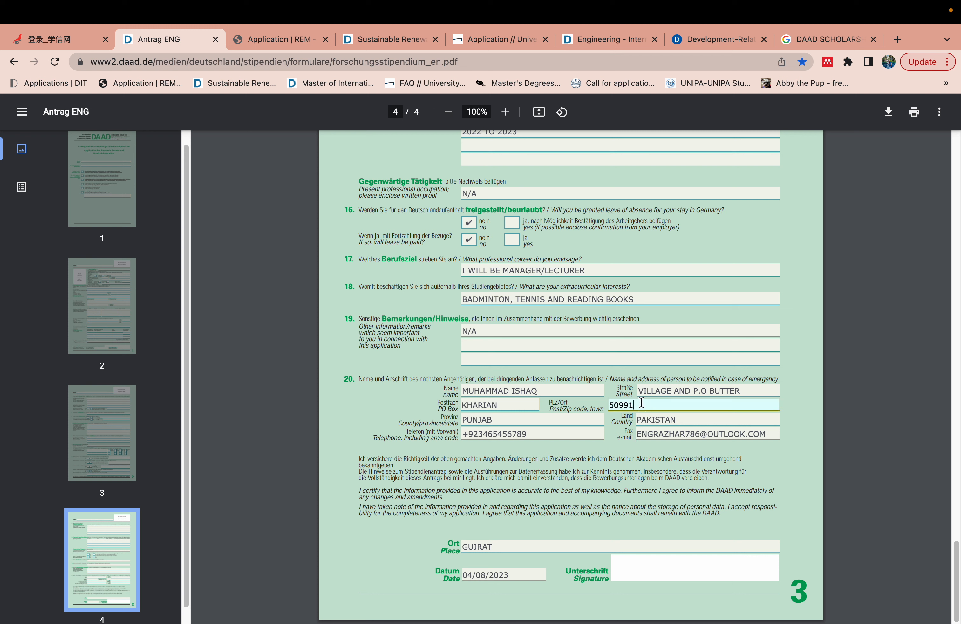
left_click(556, 424)
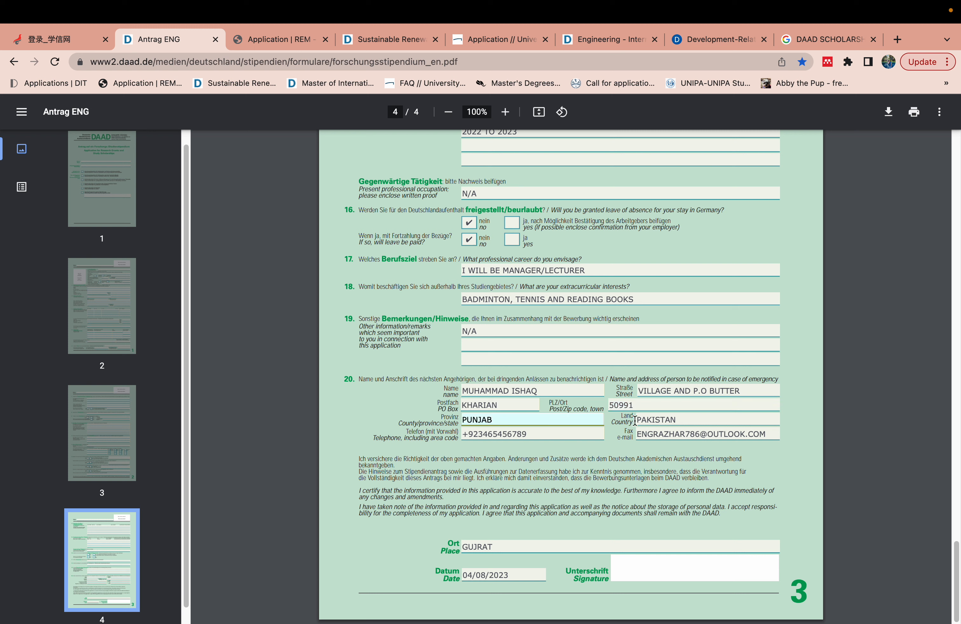
left_click(653, 424)
left_click(523, 434)
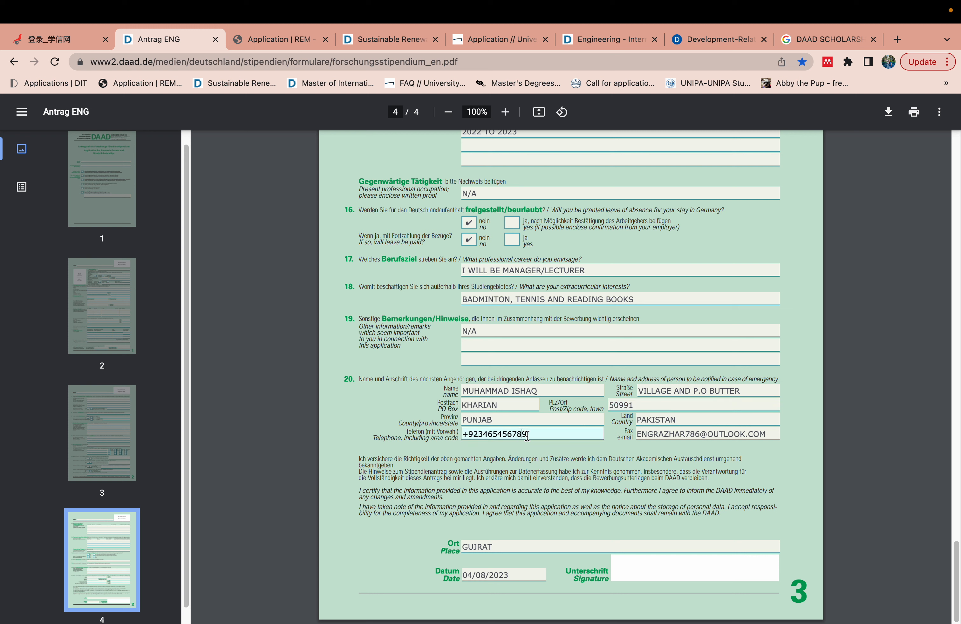
left_click(648, 437)
left_click(578, 466)
- Check the place and signature fields at the end of the form and return to its first page
left_click(576, 547)
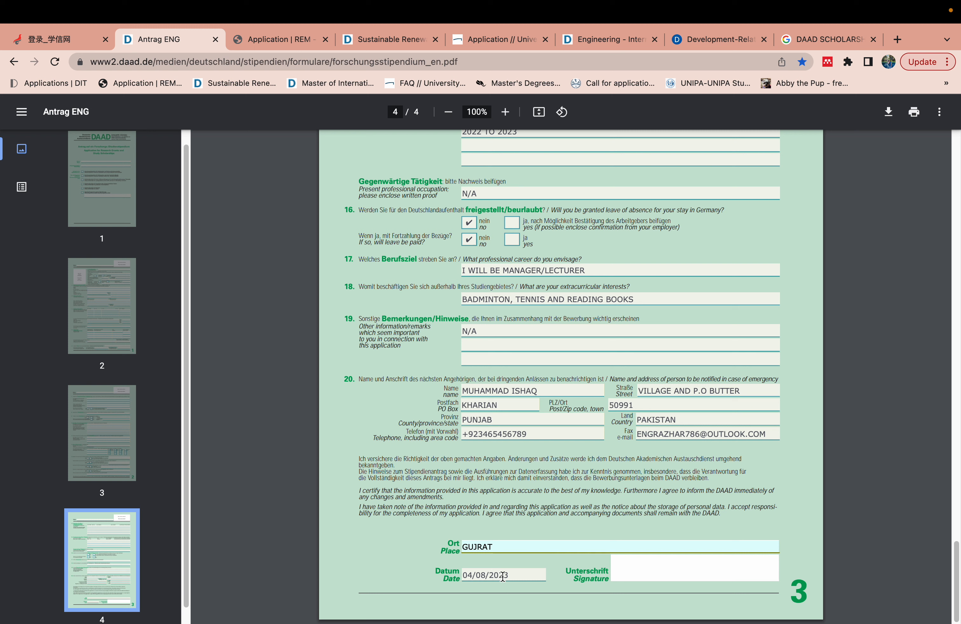
left_click(689, 567)
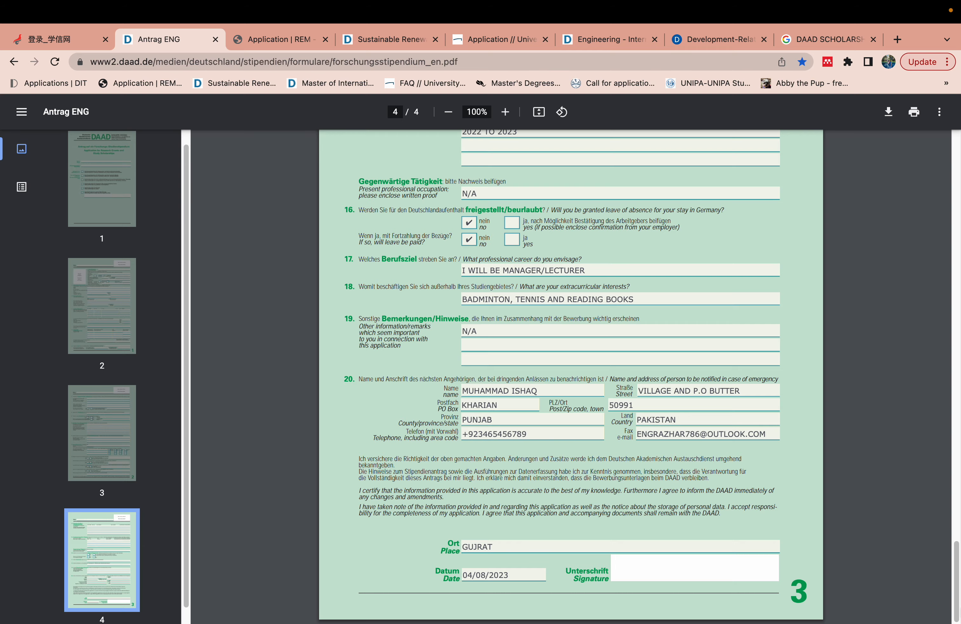
left_click_drag(960, 607, 952, 199)
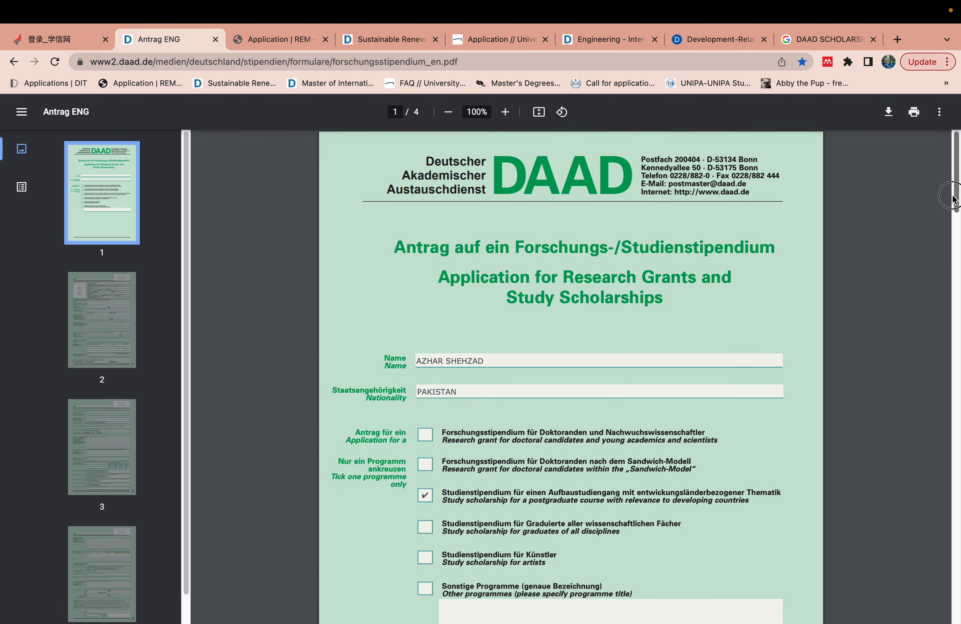